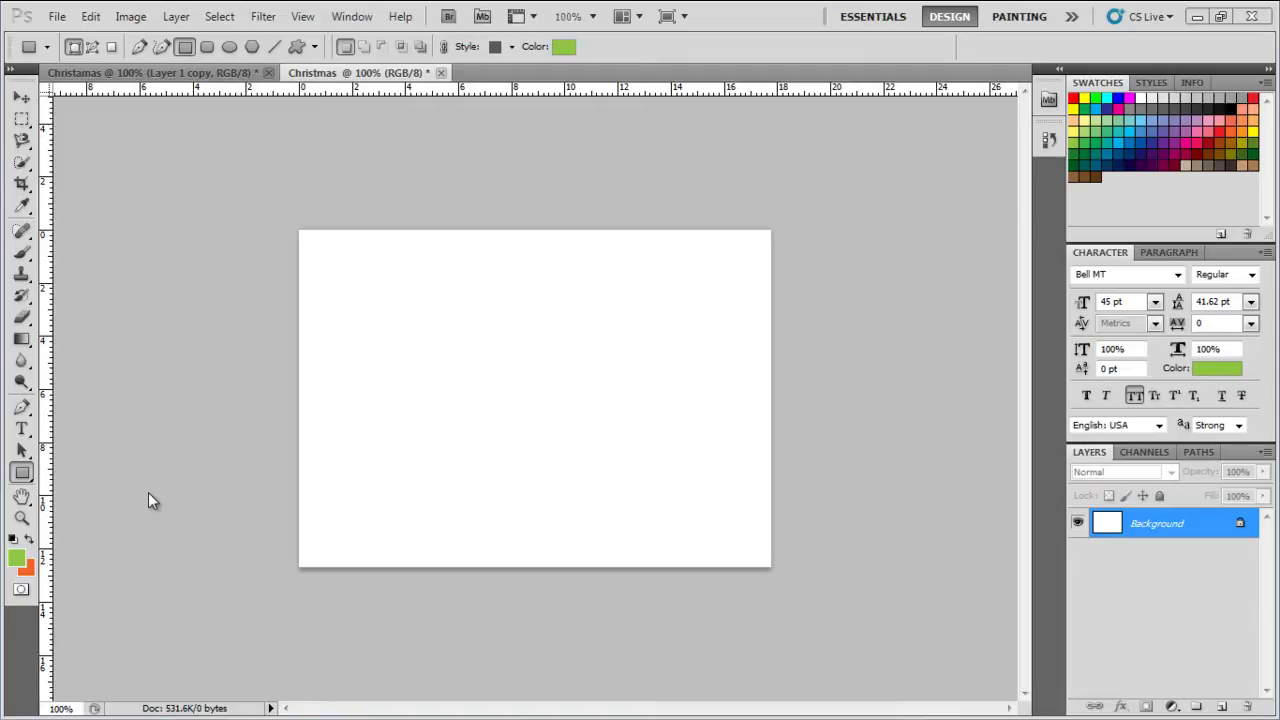
Draw a green rectangle shape and stretch its corner so it covers the whole canvas.
click(22, 472)
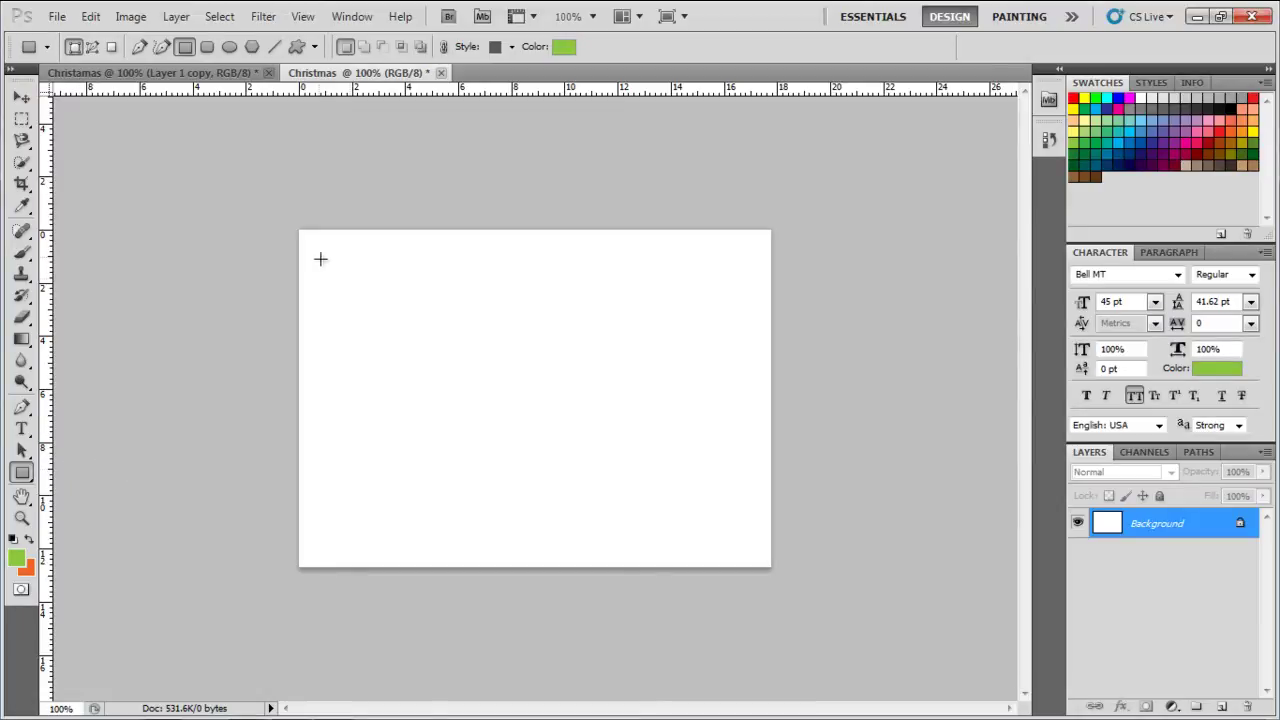
drag(301, 232, 770, 565)
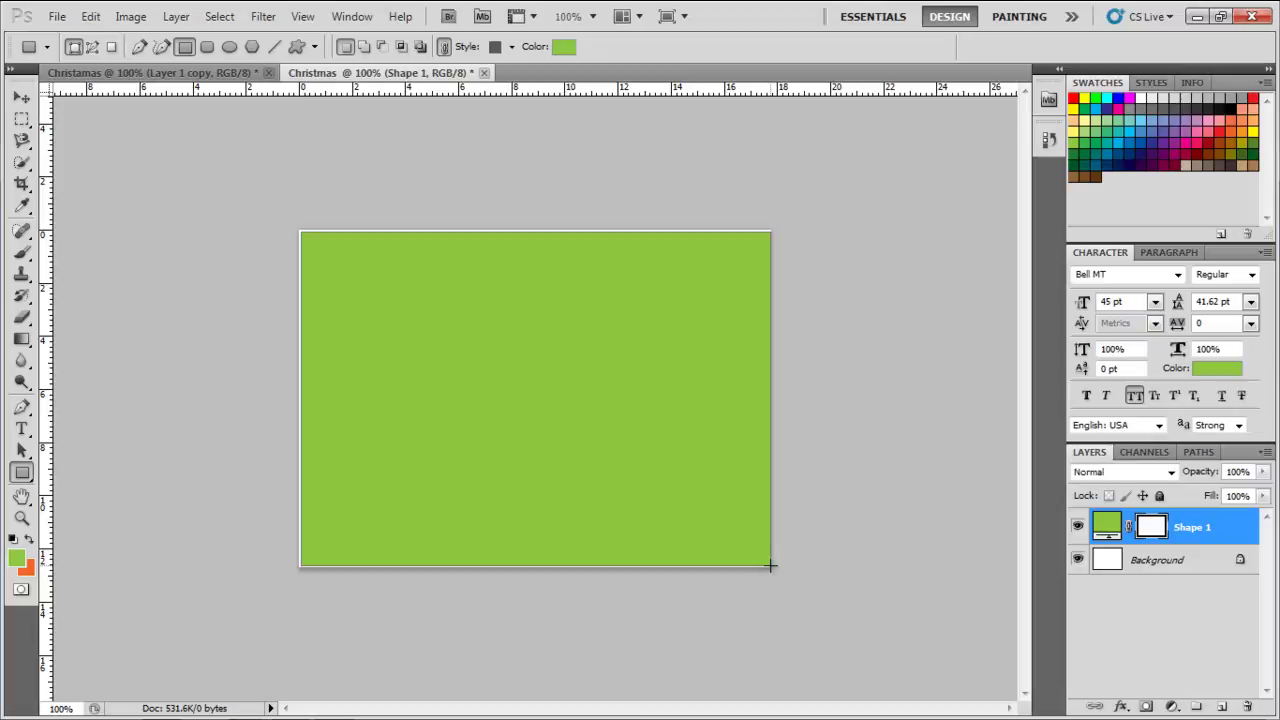
key(ctrl+t)
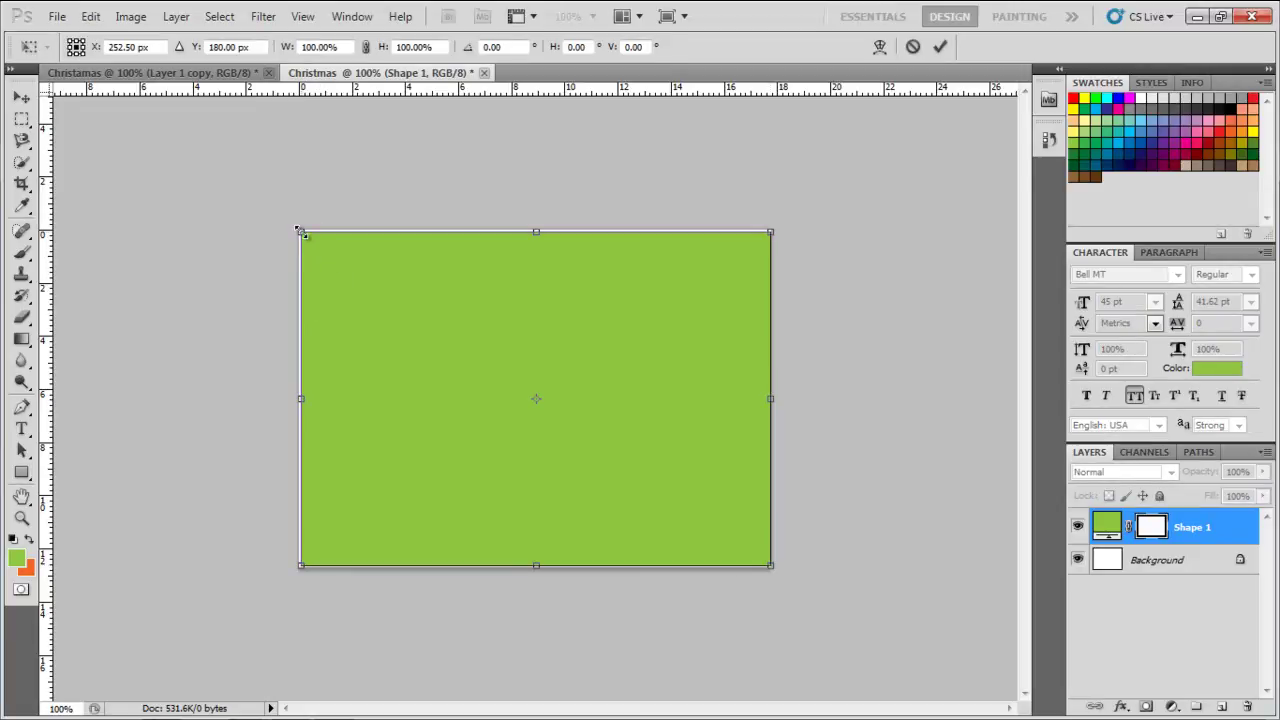
drag(300, 232, 298, 230)
key(Return)
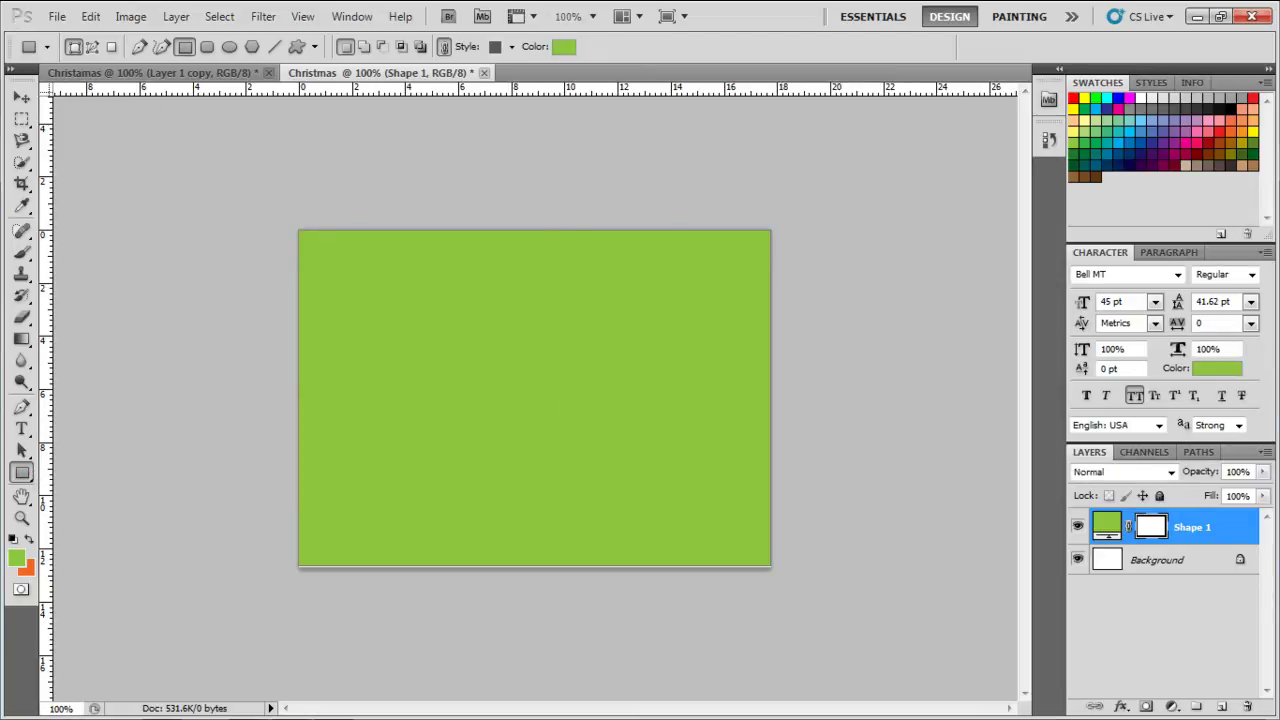
Add empty Layer 1 above Shape 1 and select the Brush tool.
click(1221, 707)
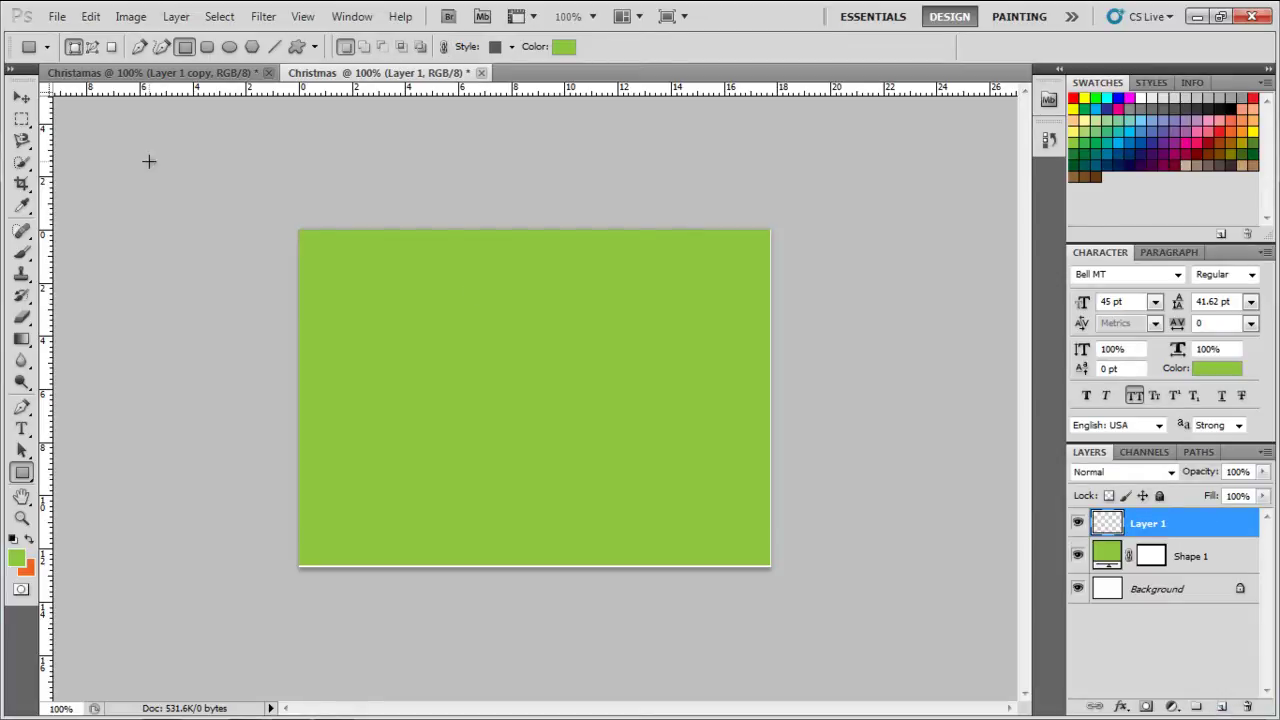
click(23, 255)
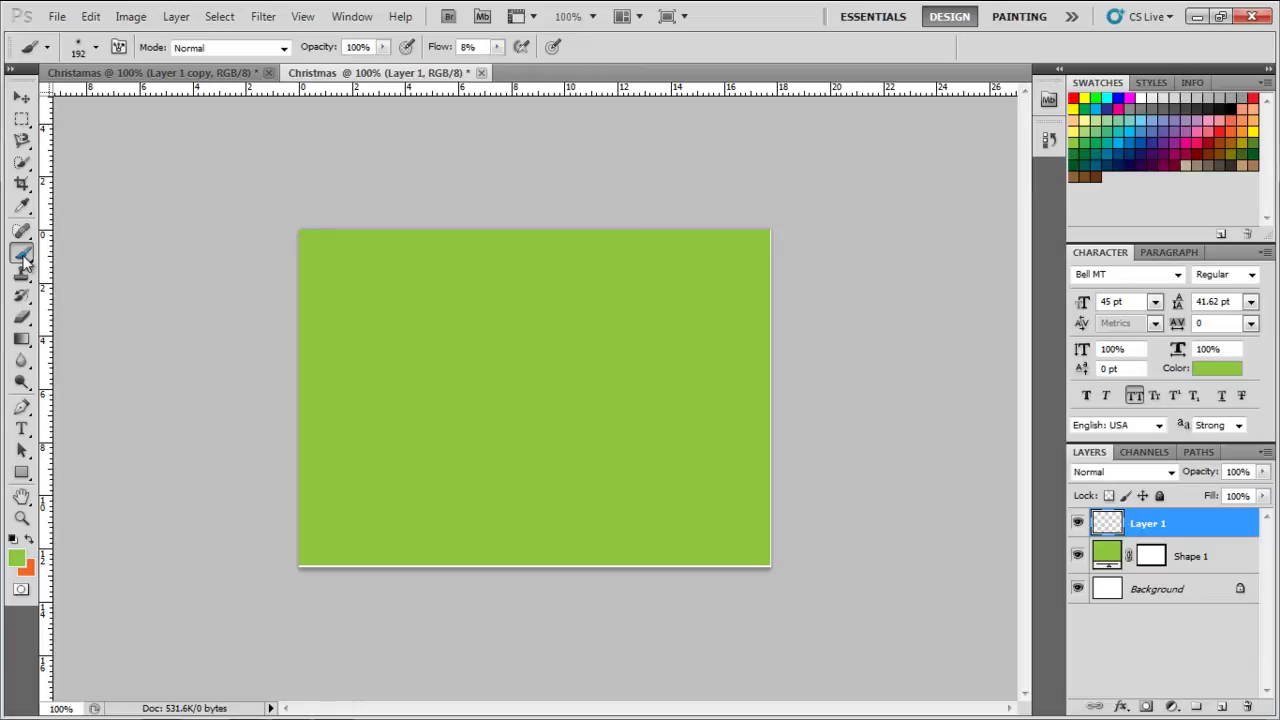
click(22, 253)
Choose the 74 px leaf-shaped brush and set its flow to 10%.
click(95, 47)
drag(213, 233, 218, 260)
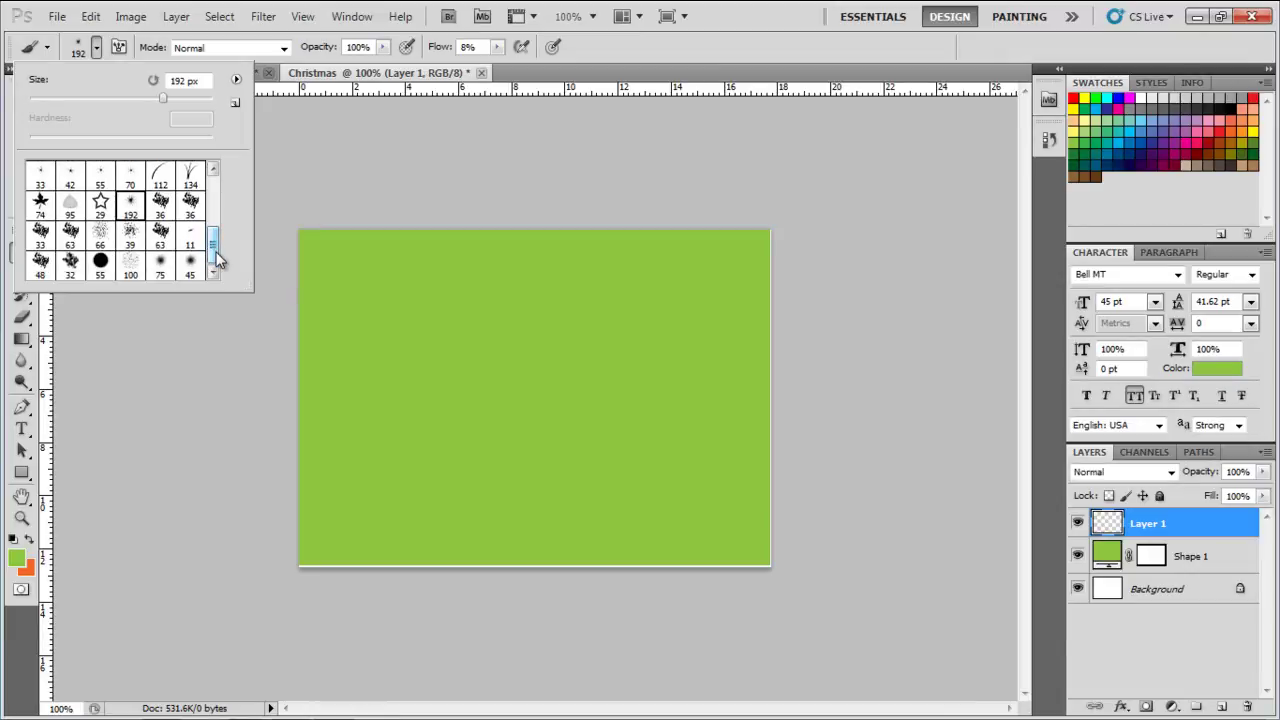
click(40, 204)
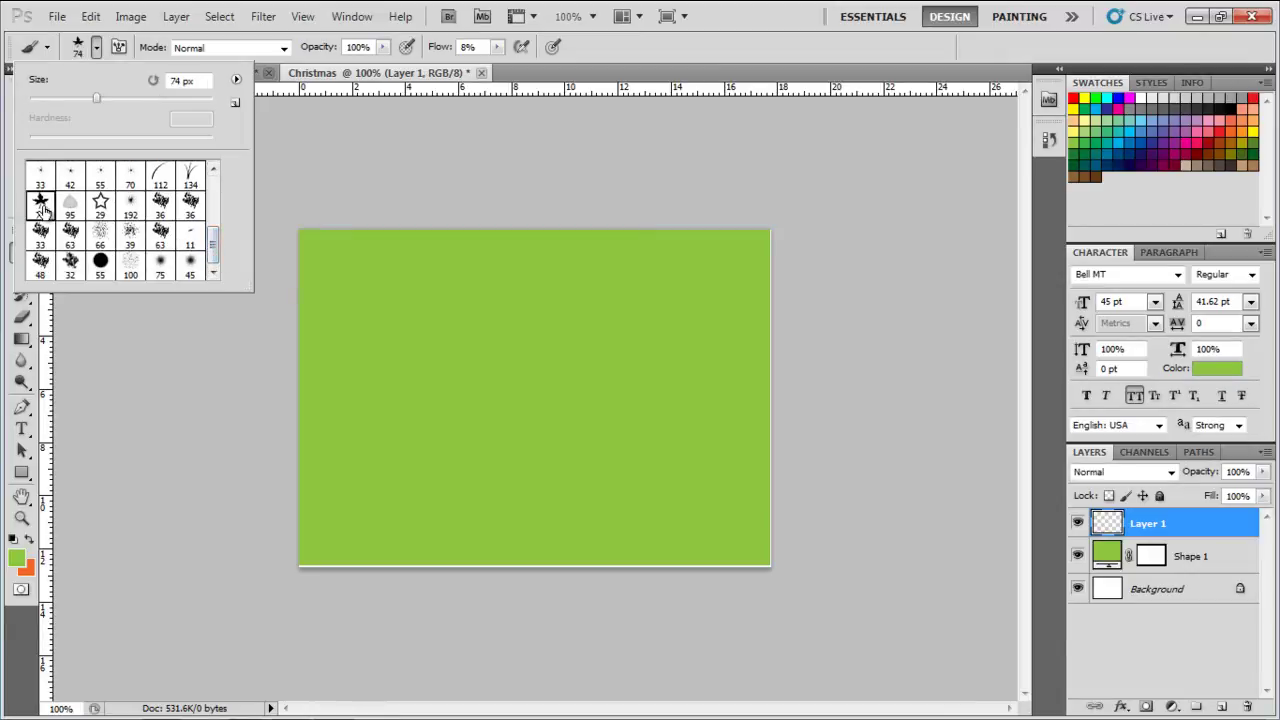
click(279, 167)
click(497, 47)
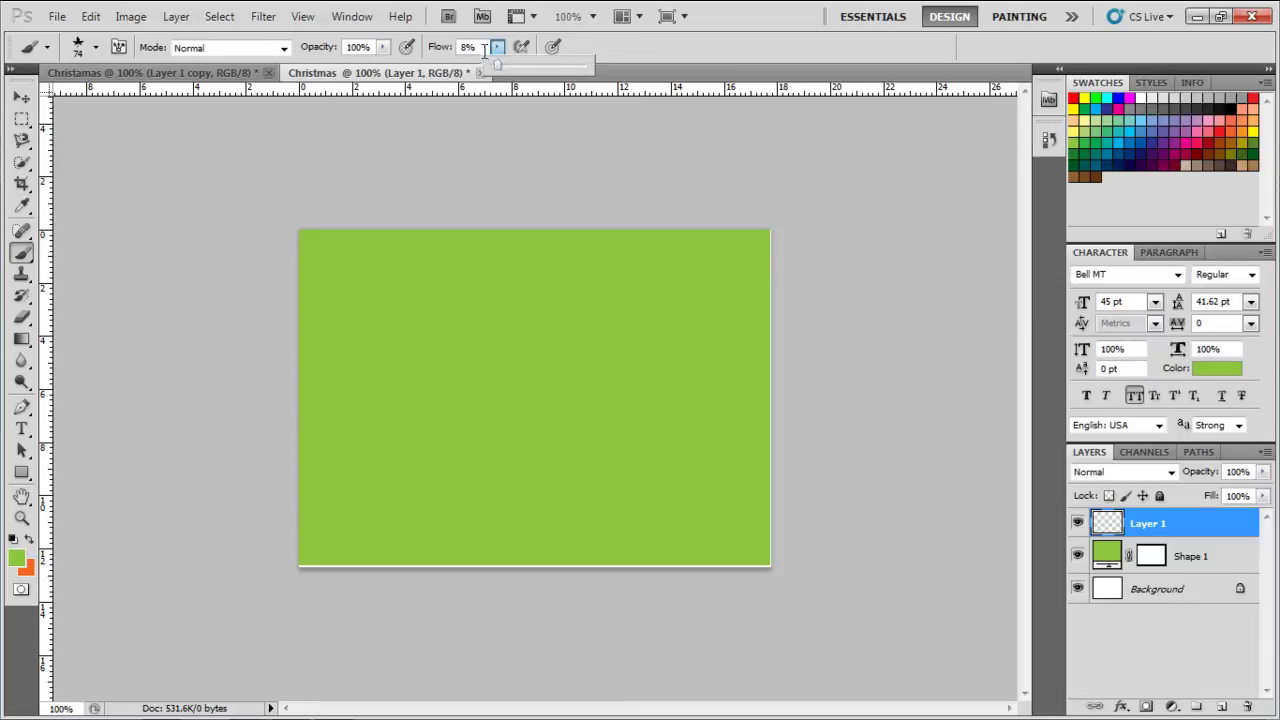
click(490, 48)
text(10)
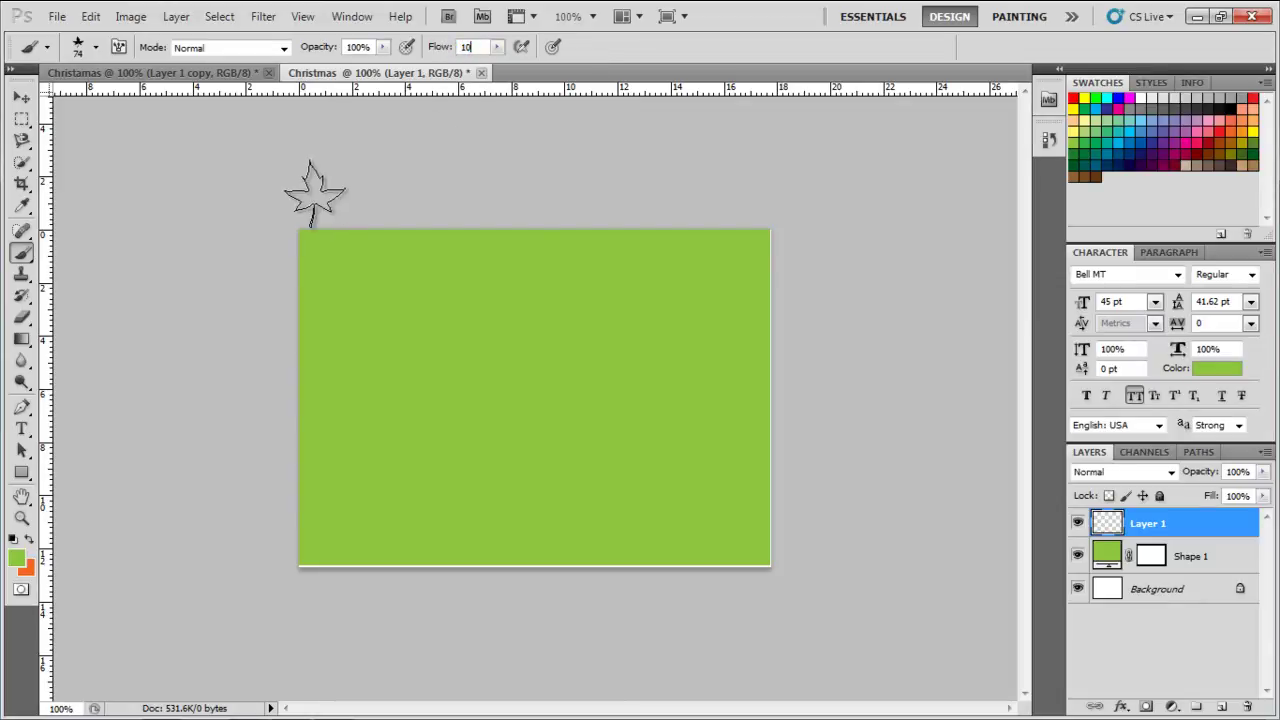
key(Return)
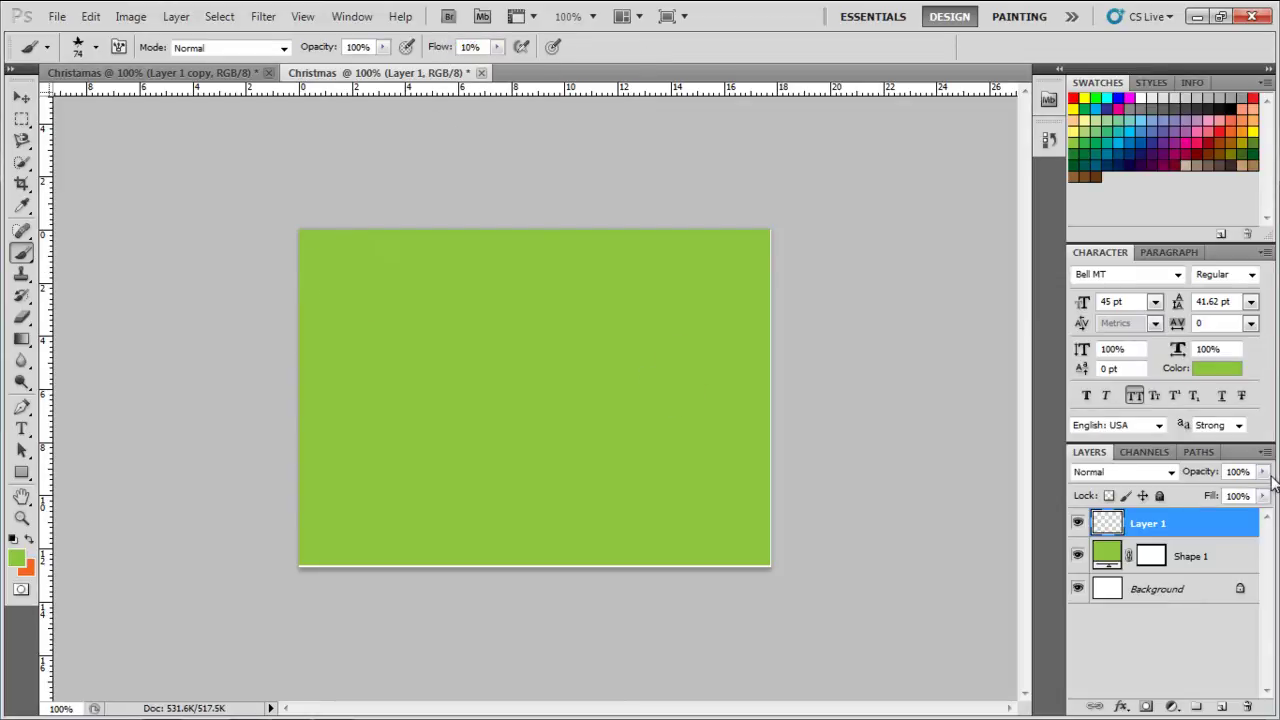
Set Layer 1 opacity to 30% and paint white leaves across the green background.
click(1263, 471)
drag(1261, 492, 1232, 496)
text(30)
click(1143, 97)
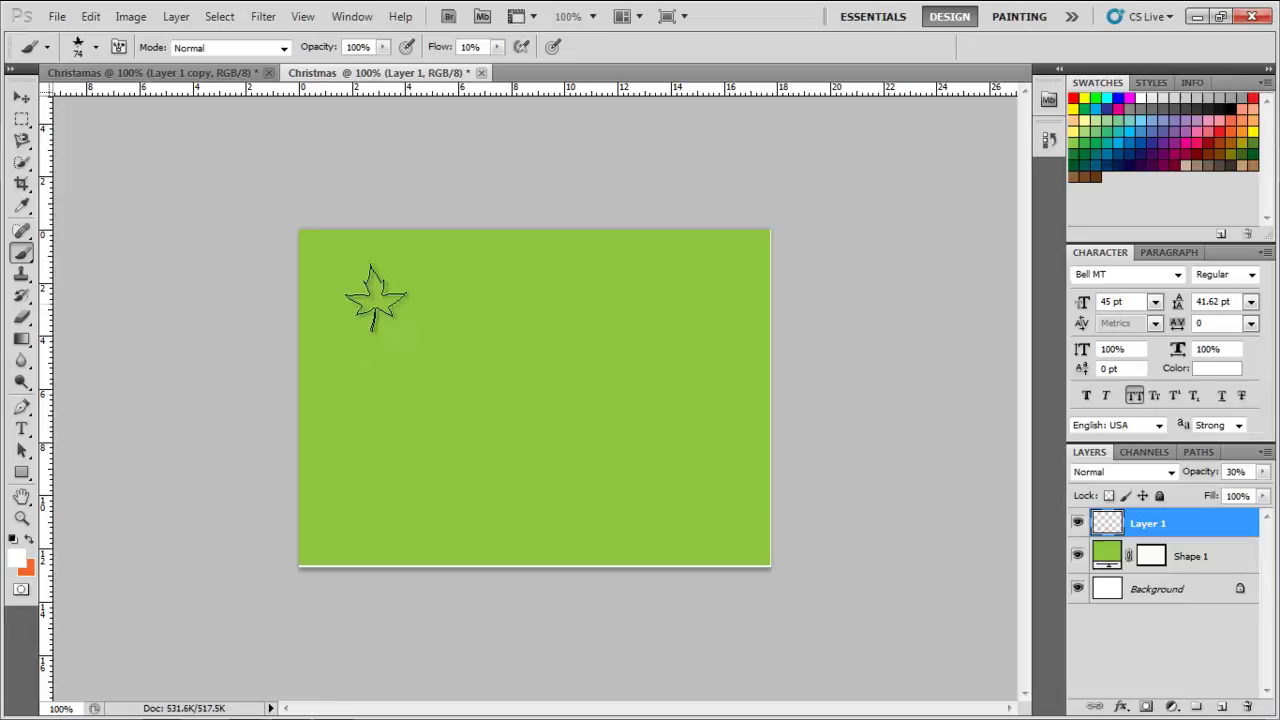
mouse_move(375, 297)
mouse_down()
mouse_move(554, 434)
mouse_move(537, 286)
mouse_up()
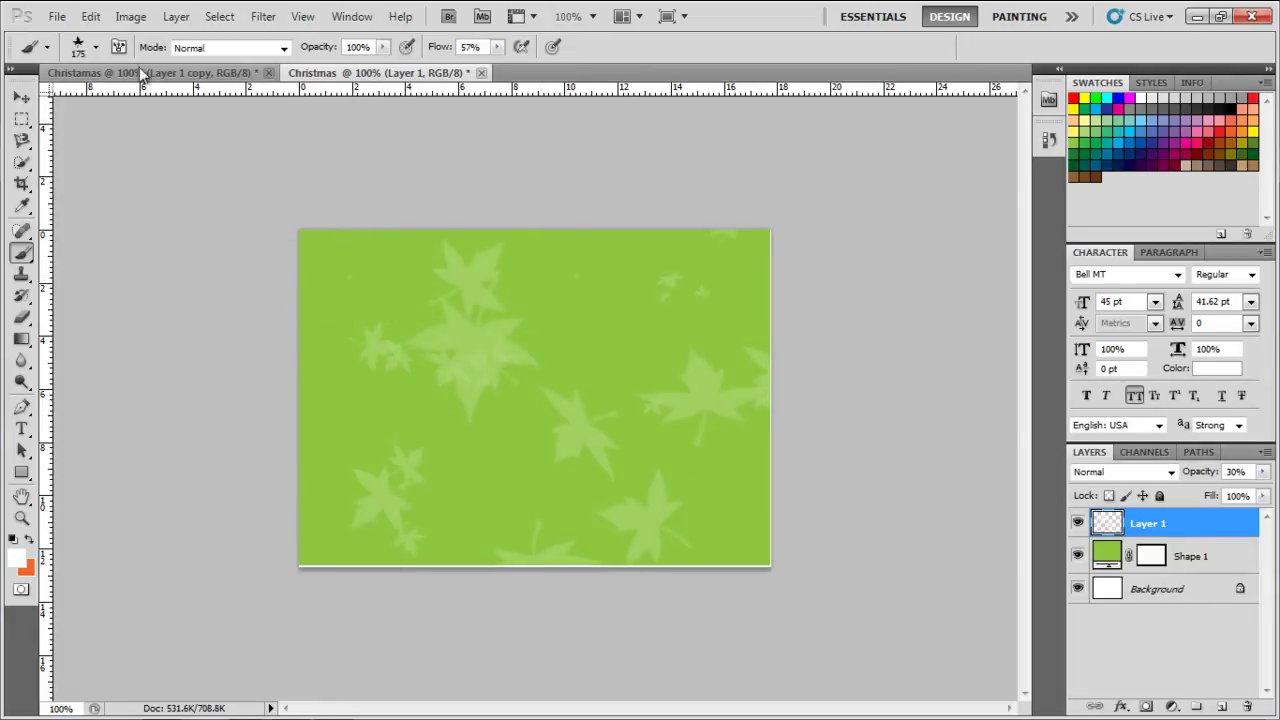
Choose the 192 px starburst brush, dark grey colour, and 20% layer opacity.
click(95, 47)
click(130, 205)
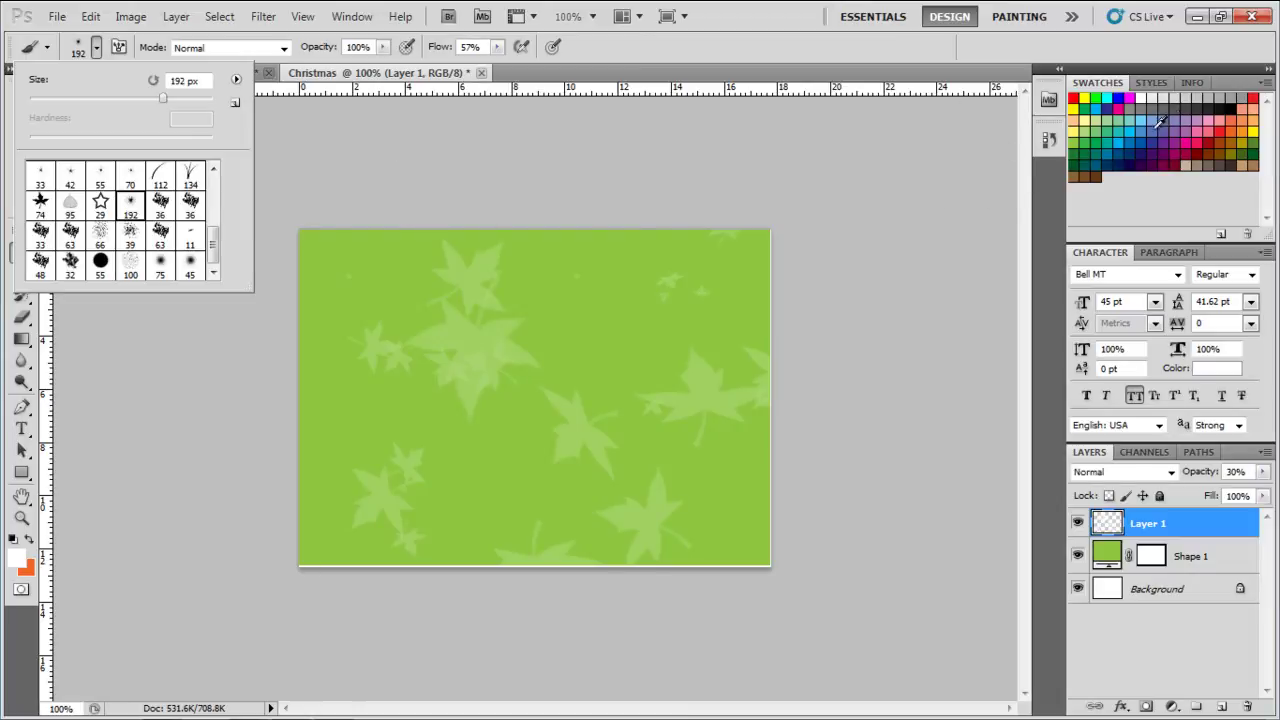
click(1230, 98)
click(1209, 98)
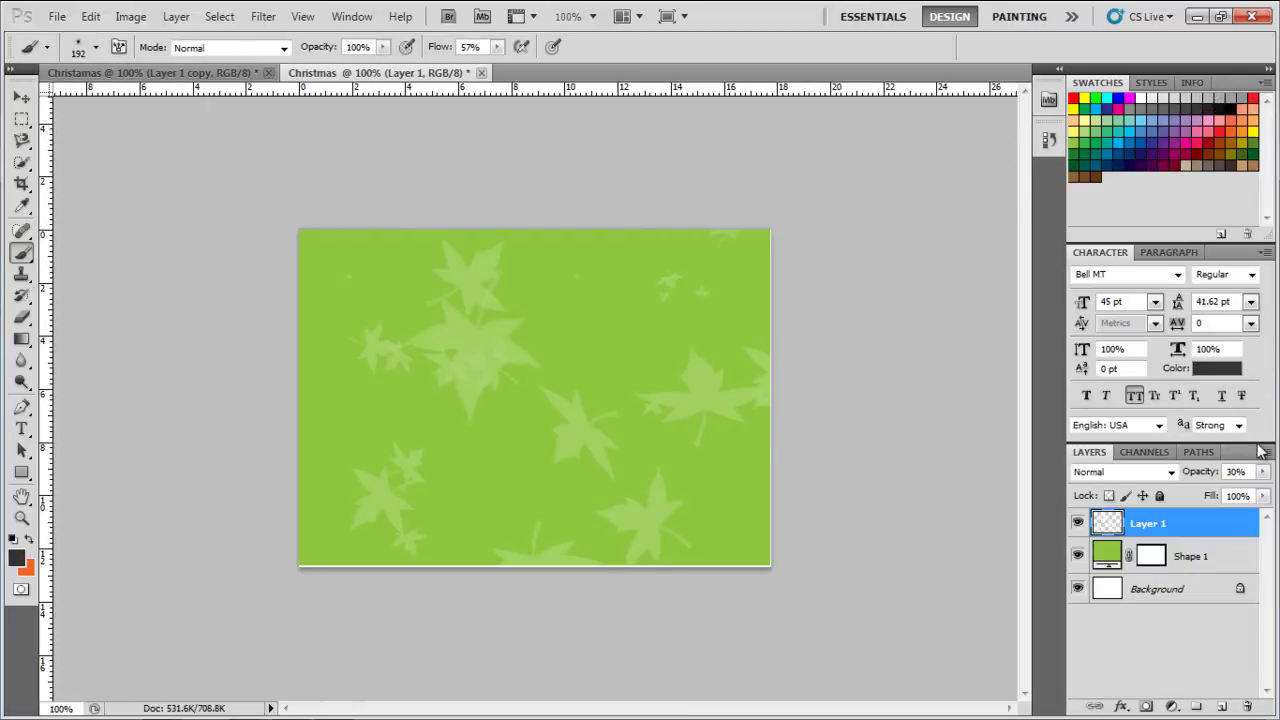
click(1200, 472)
text(20)
Stamp six faint starbursts around the card among the leaves.
click(600, 318)
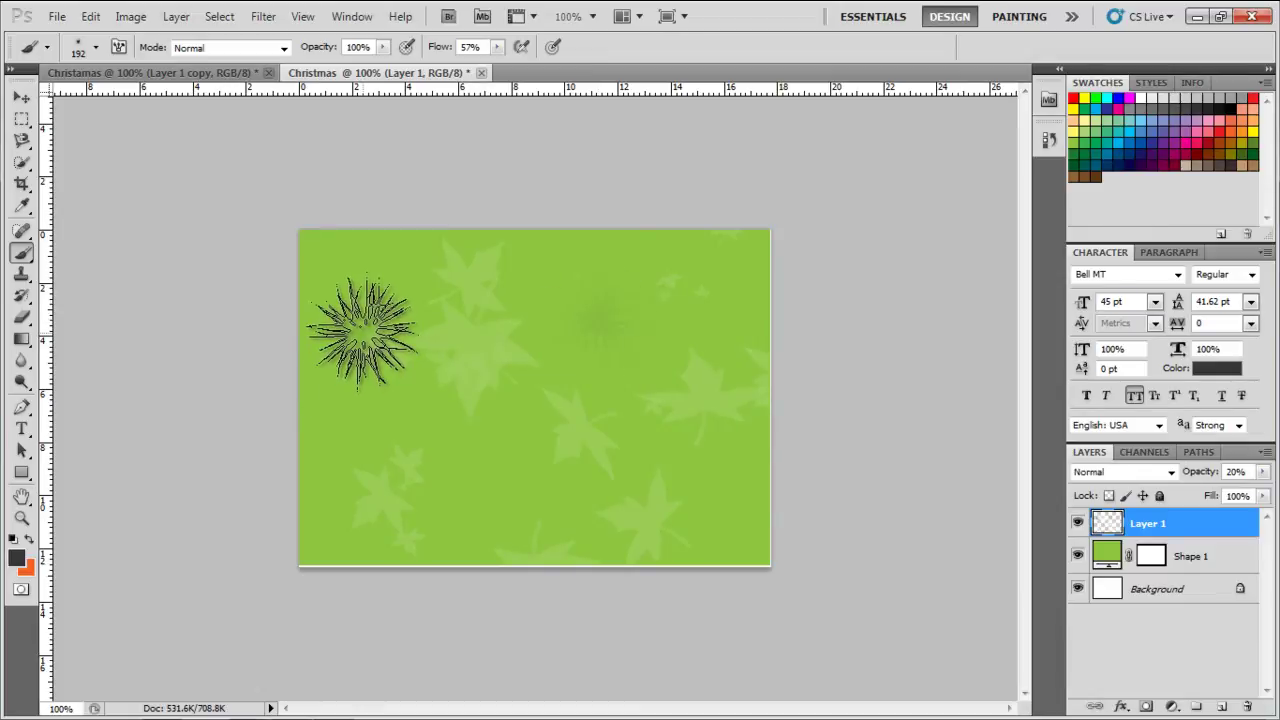
click(362, 330)
click(357, 412)
click(330, 530)
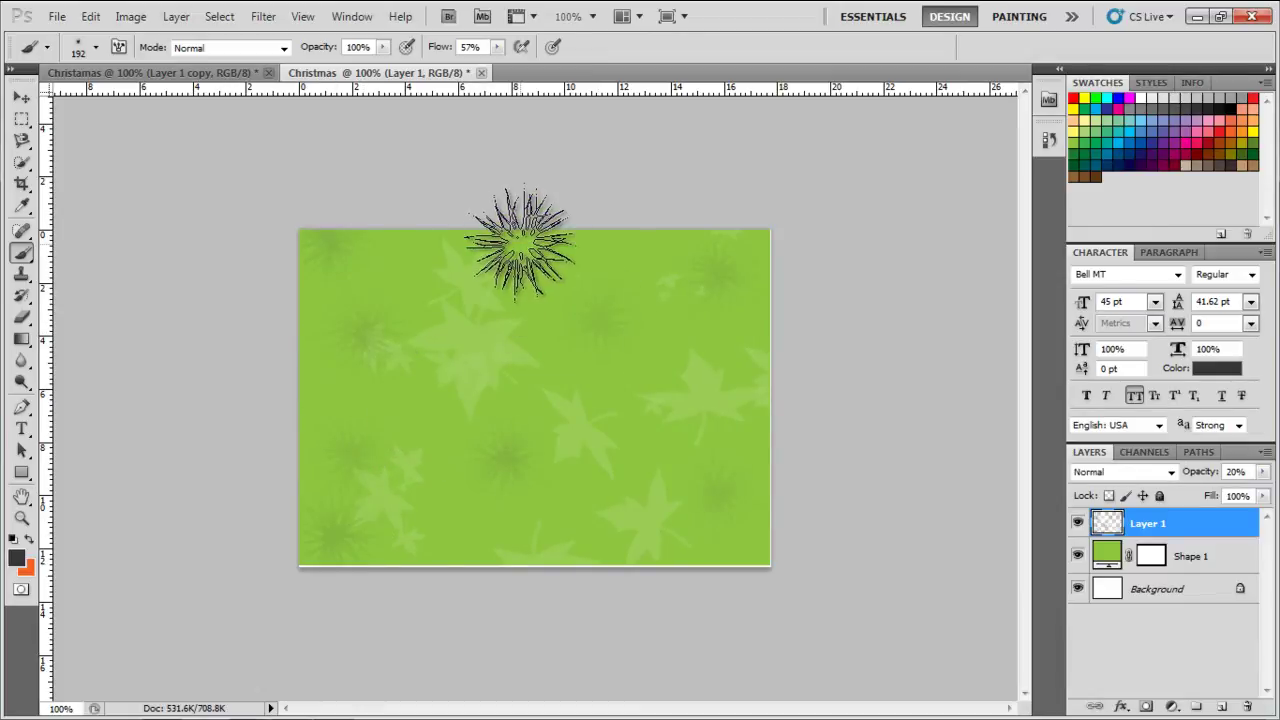
click(520, 240)
click(430, 412)
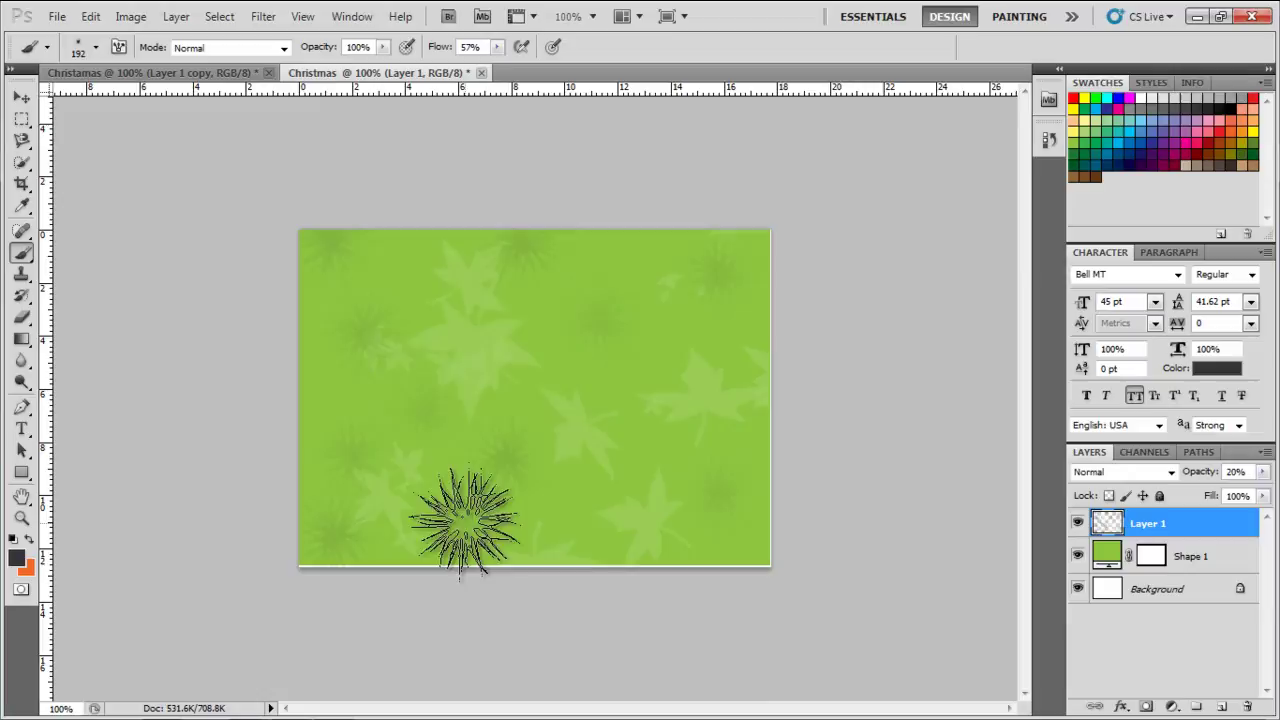
With the grid shown, draw a wide dark rectangle band across the card's middle.
key(u)
key(ctrl+apostrophe)
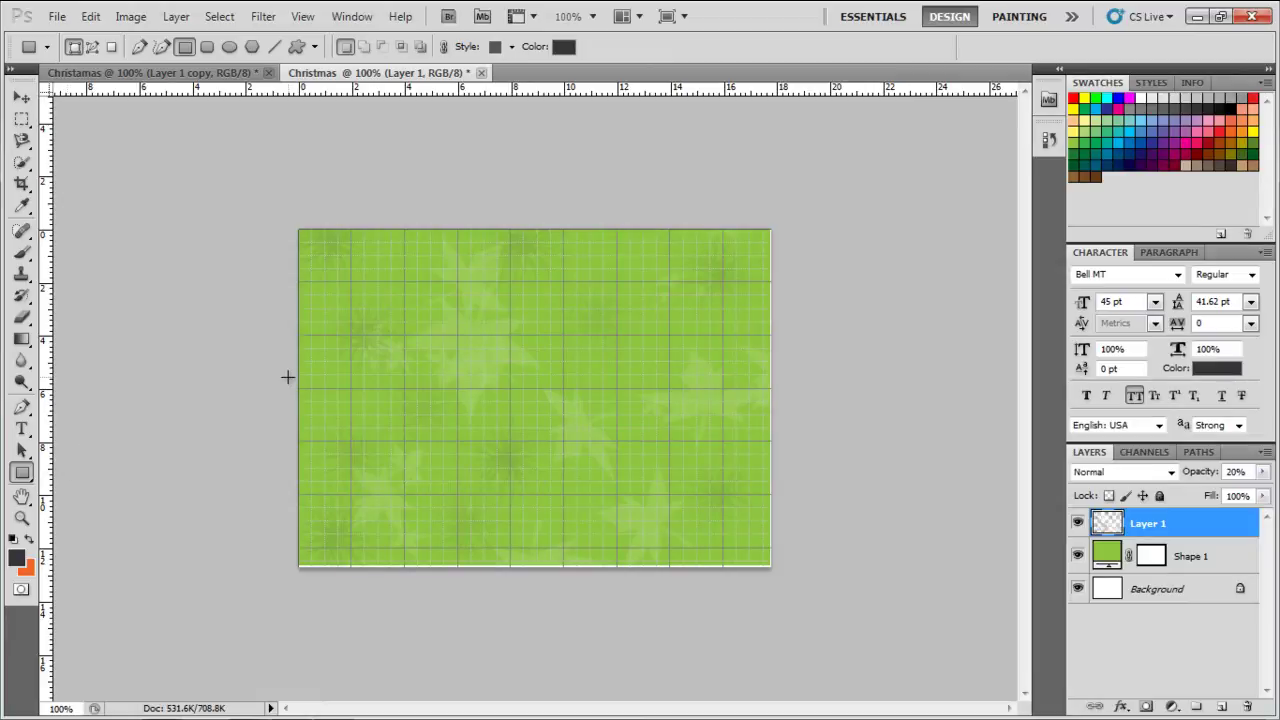
drag(297, 336, 764, 441)
Fill the Shape 2 band white and set its opacity to 20%.
click(1143, 98)
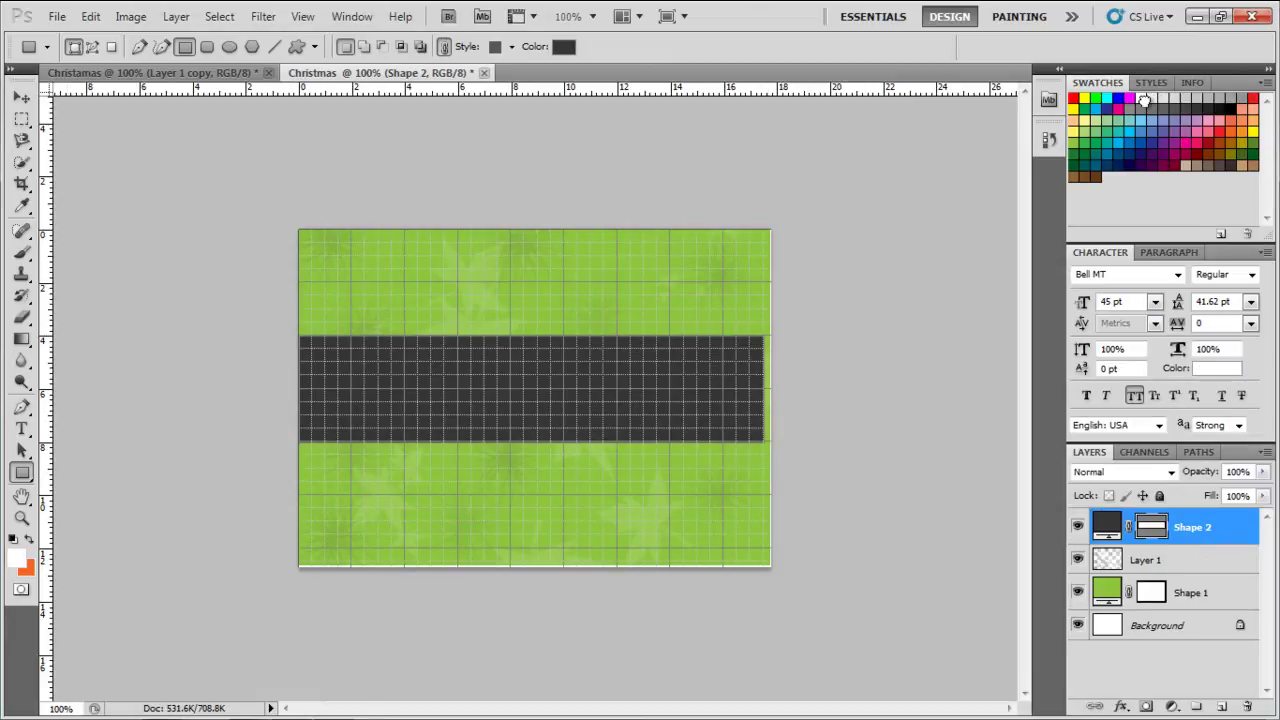
click(1213, 472)
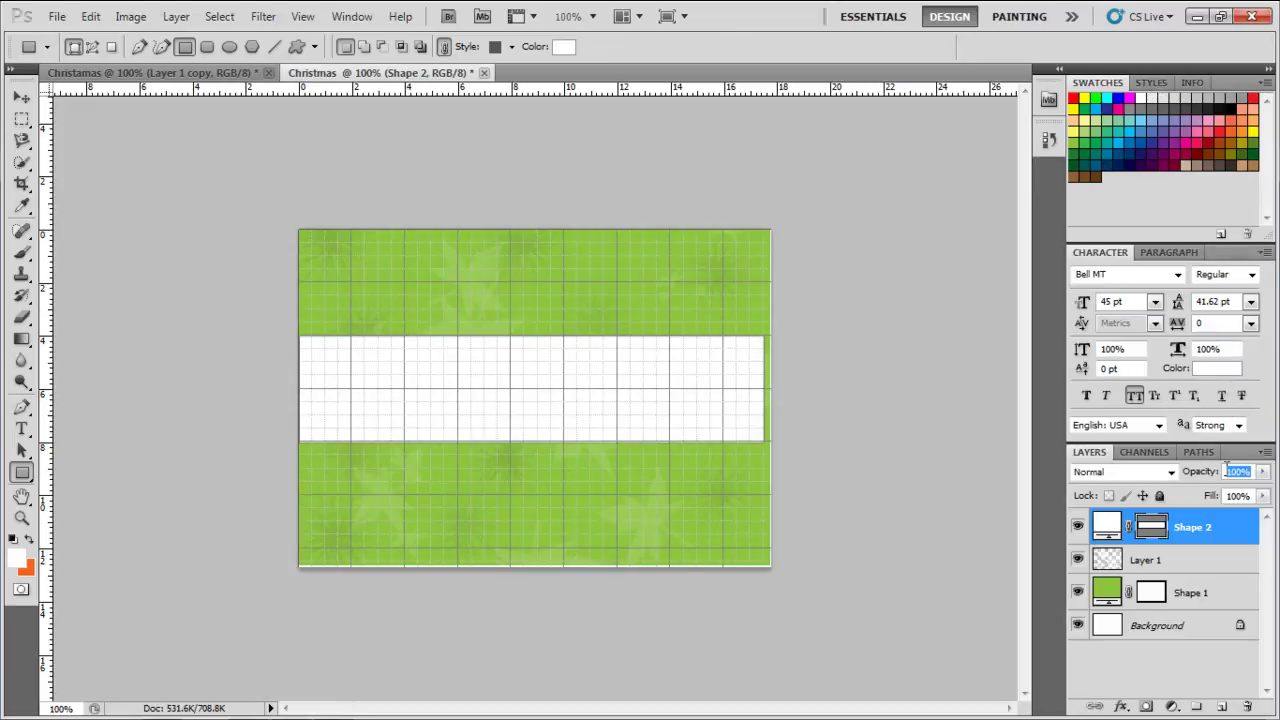
text(20)
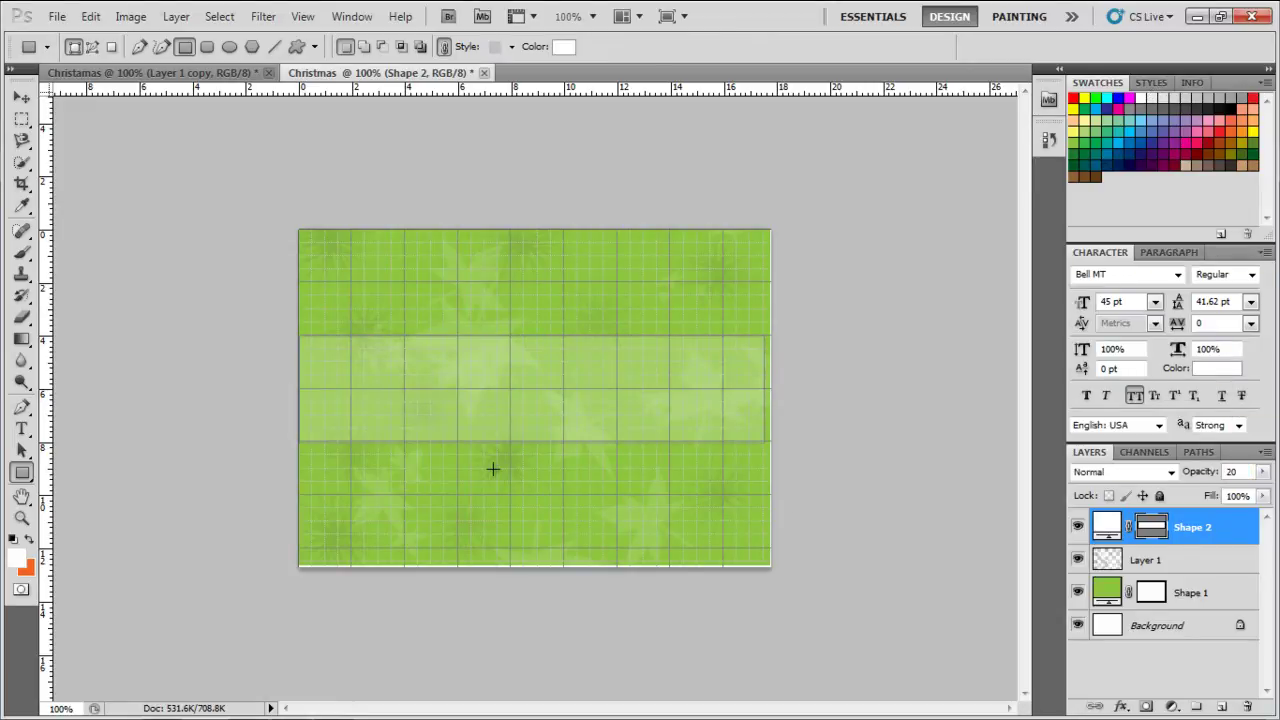
Stretch the band's right side to the canvas edge and nudge it slightly down.
key(ctrl+t)
drag(766, 389, 769, 414)
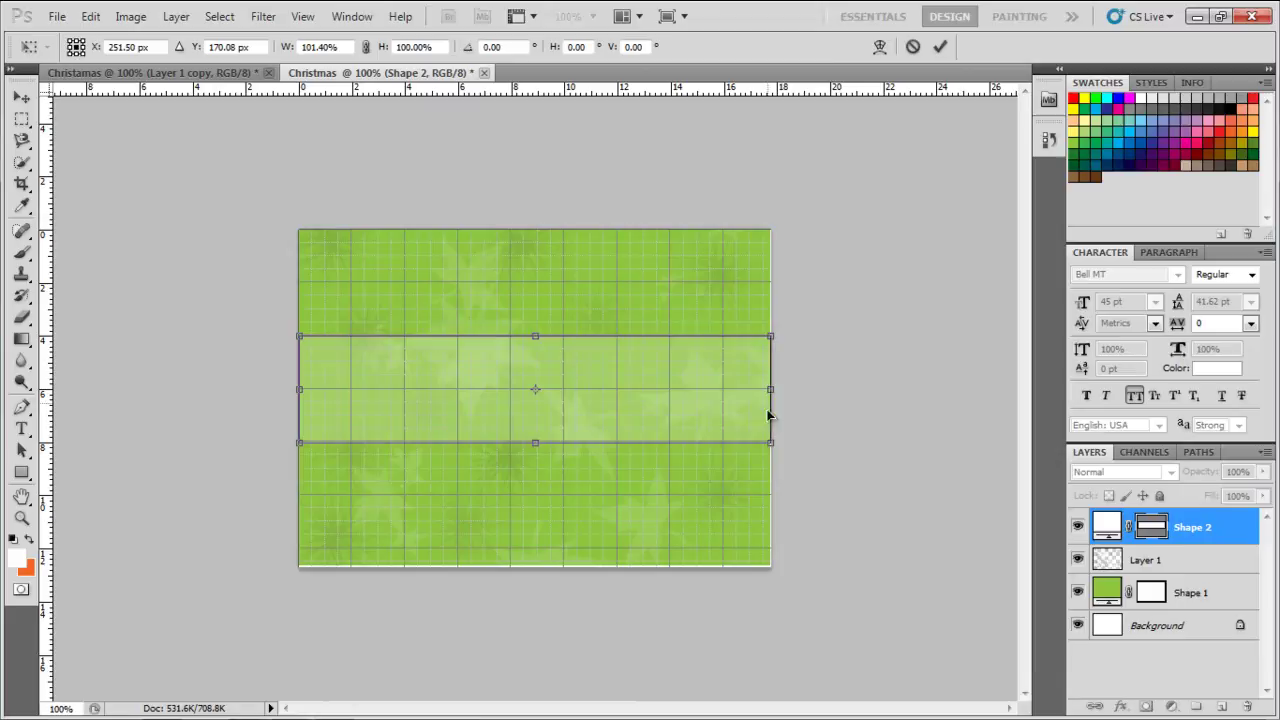
key(Down)
key(Down)
key(Down)
key(Down)
key(Down)
key(Down)
key(Down)
key(Down)
key(Down)
key(Return)
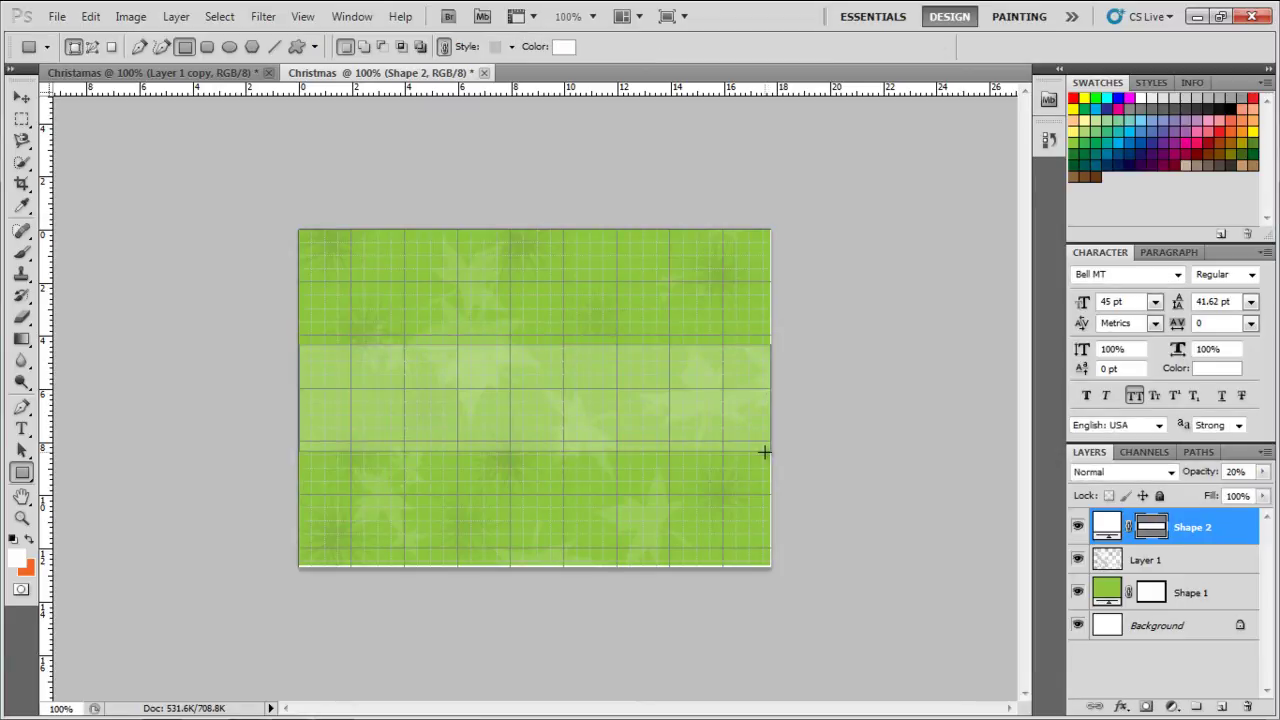
click(22, 99)
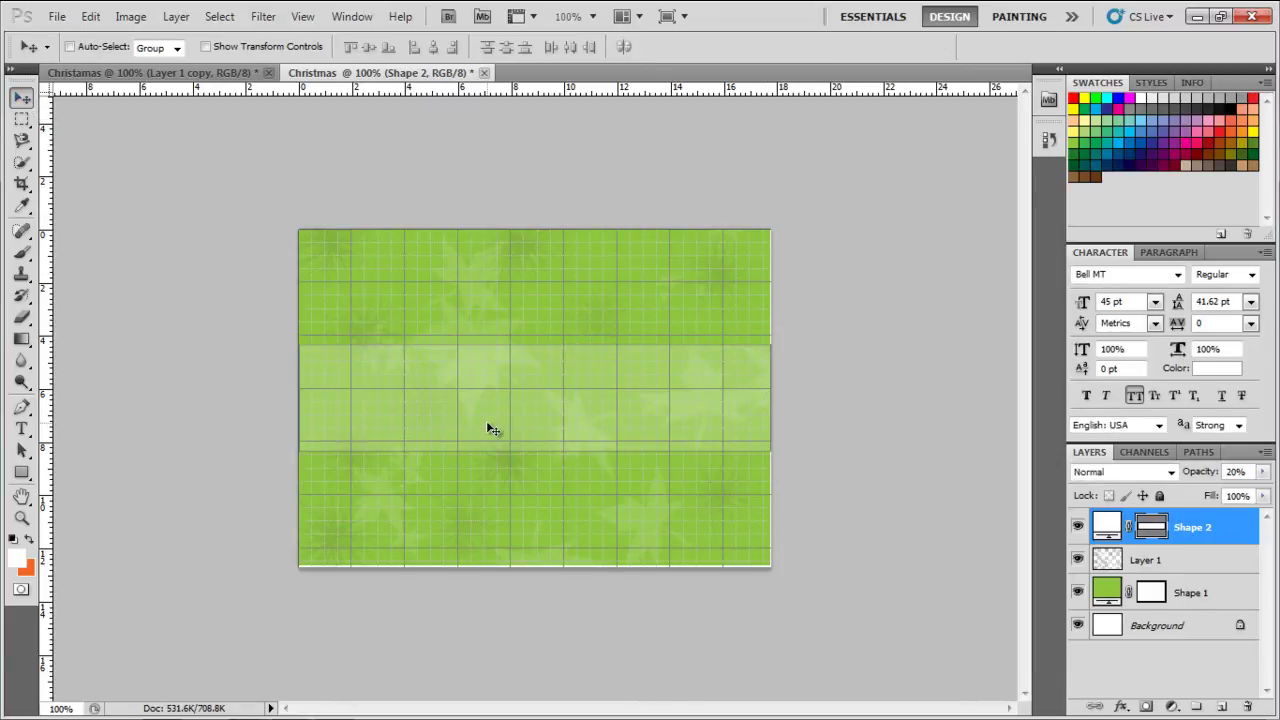
Make a thinner band copy, place it along the wide band's top, and duplicate it.
drag(490, 428, 537, 460)
key(ctrl+t)
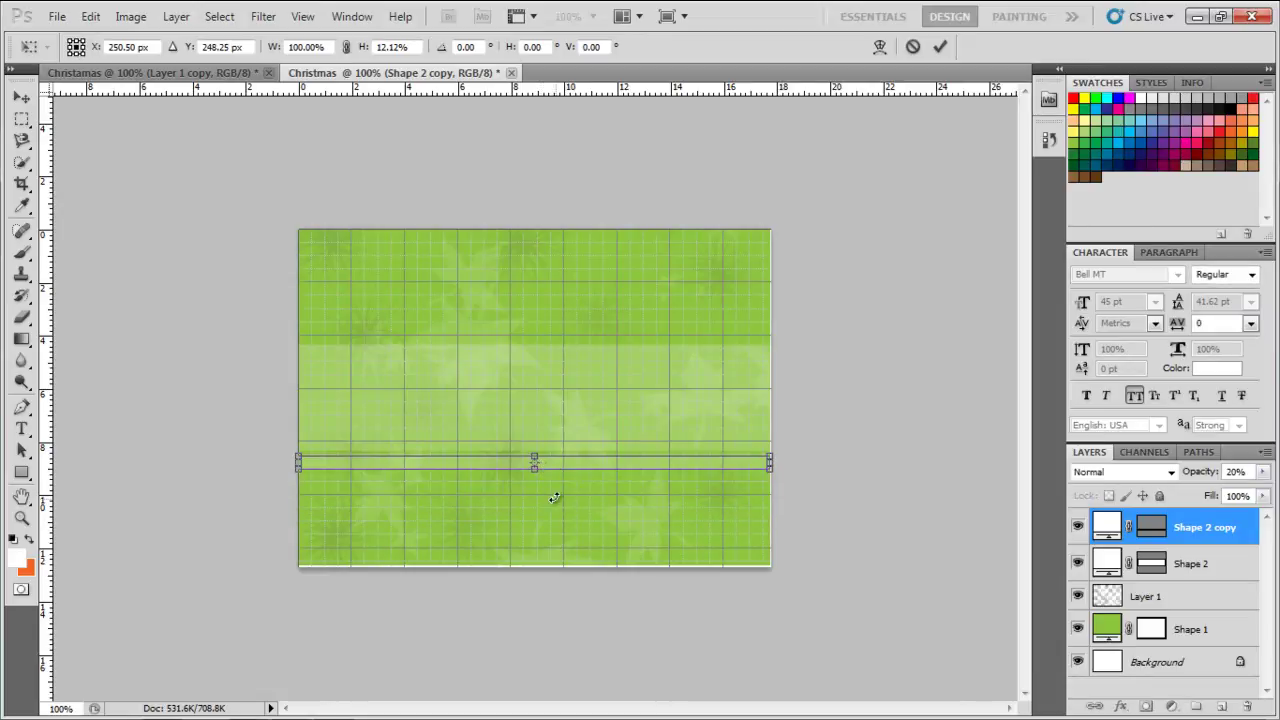
key(Down)
key(Down)
key(Down)
key(Down)
key(Down)
key(Down)
key(Down)
key(Down)
key(Return)
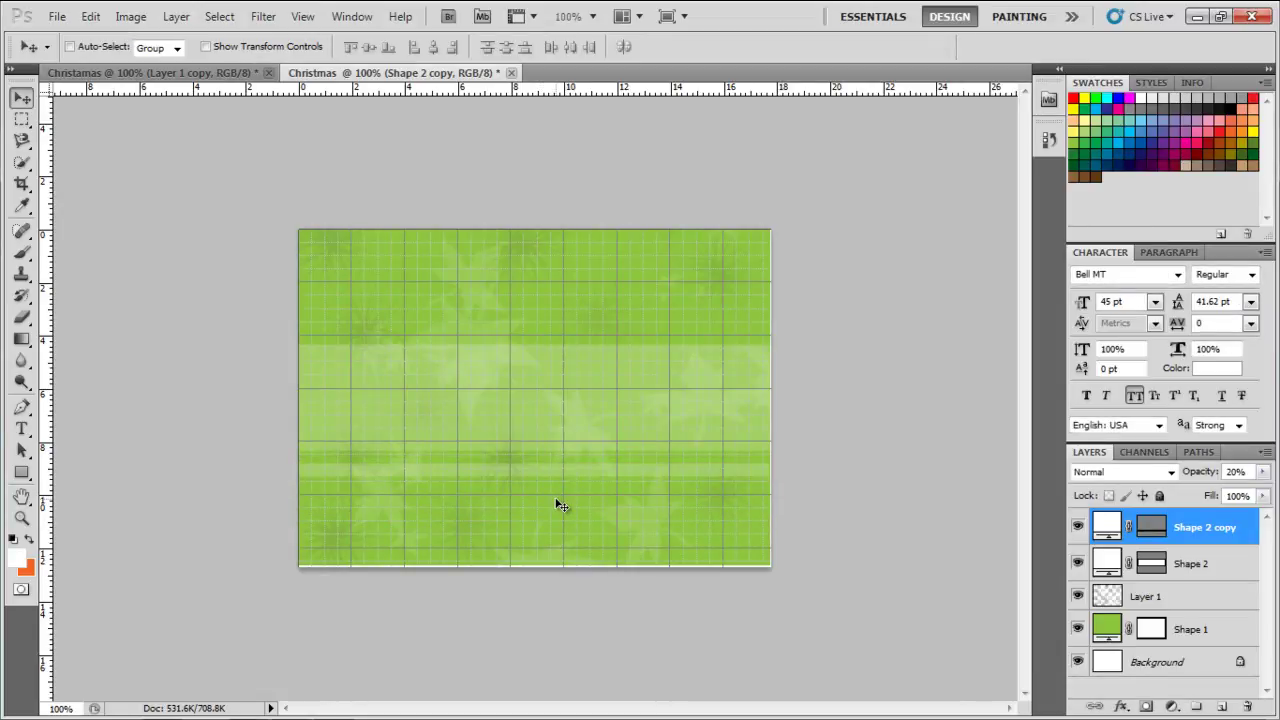
drag(554, 474, 565, 324)
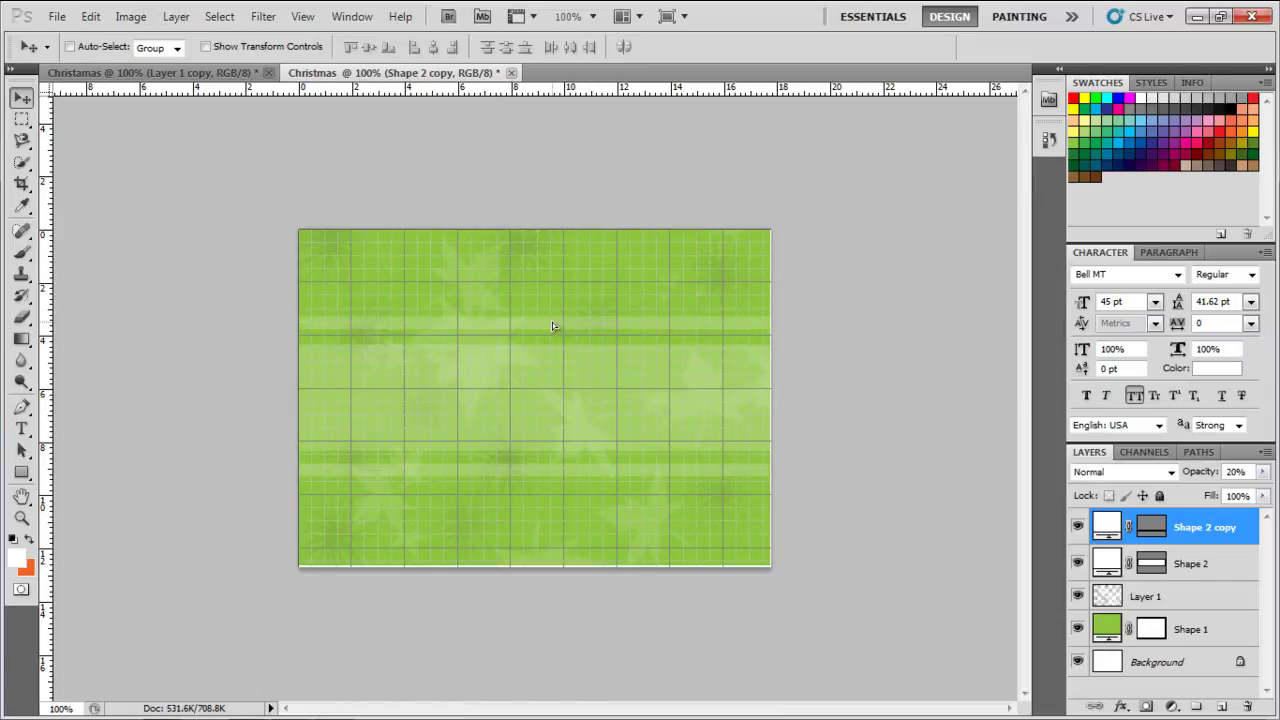
key(ctrl+j)
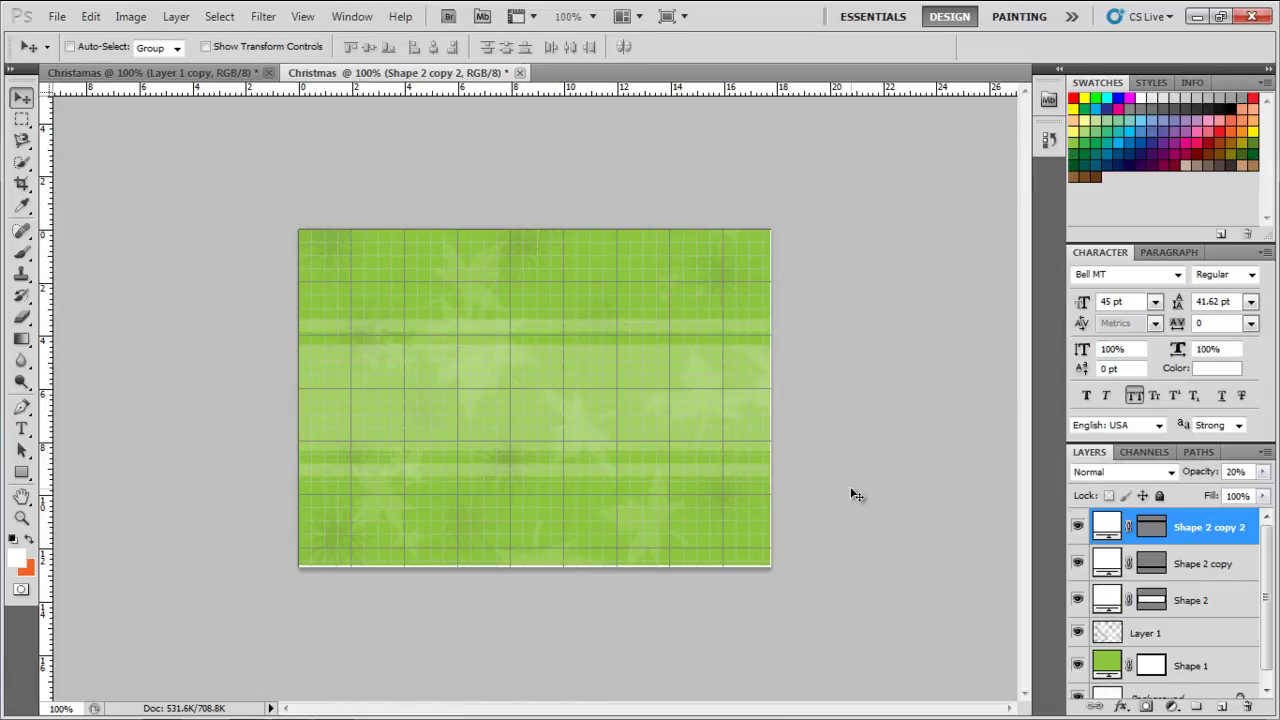
key(ctrl+apostrophe)
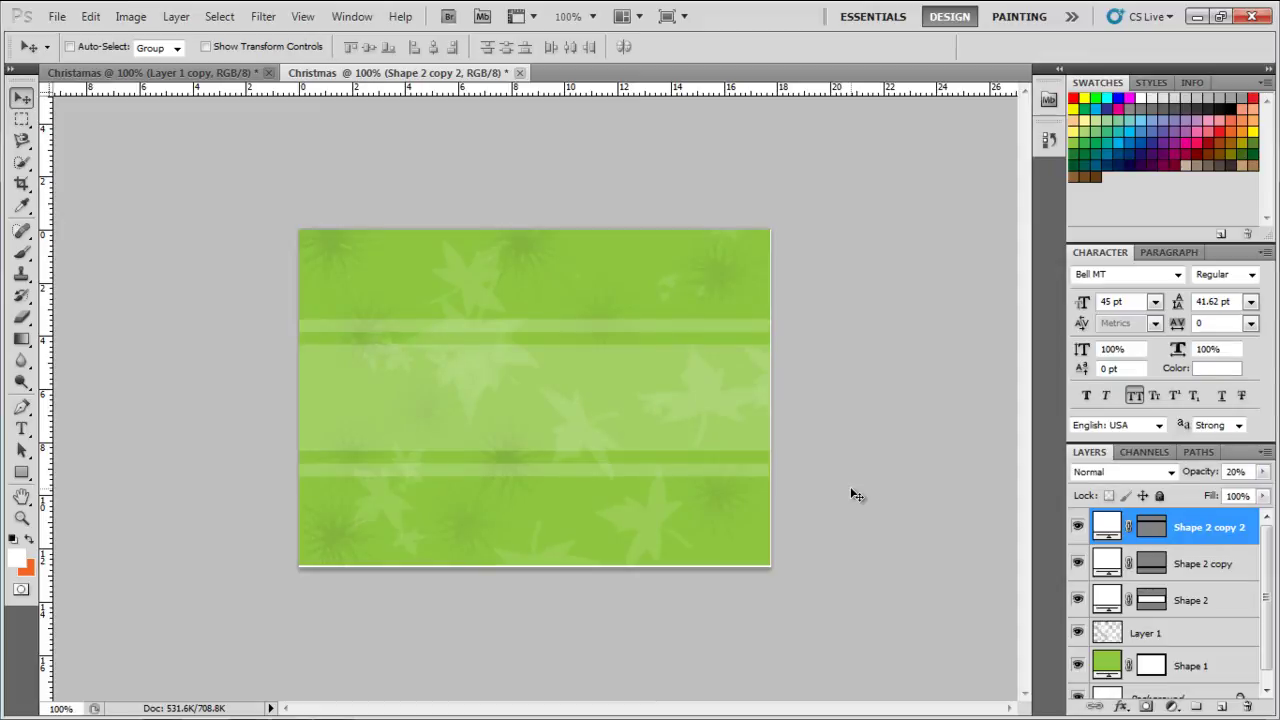
key(ctrl+apostrophe)
key(ctrl+apostrophe)
Draw a thin full-height stripe down the left side, coloured red at 100% opacity.
click(22, 472)
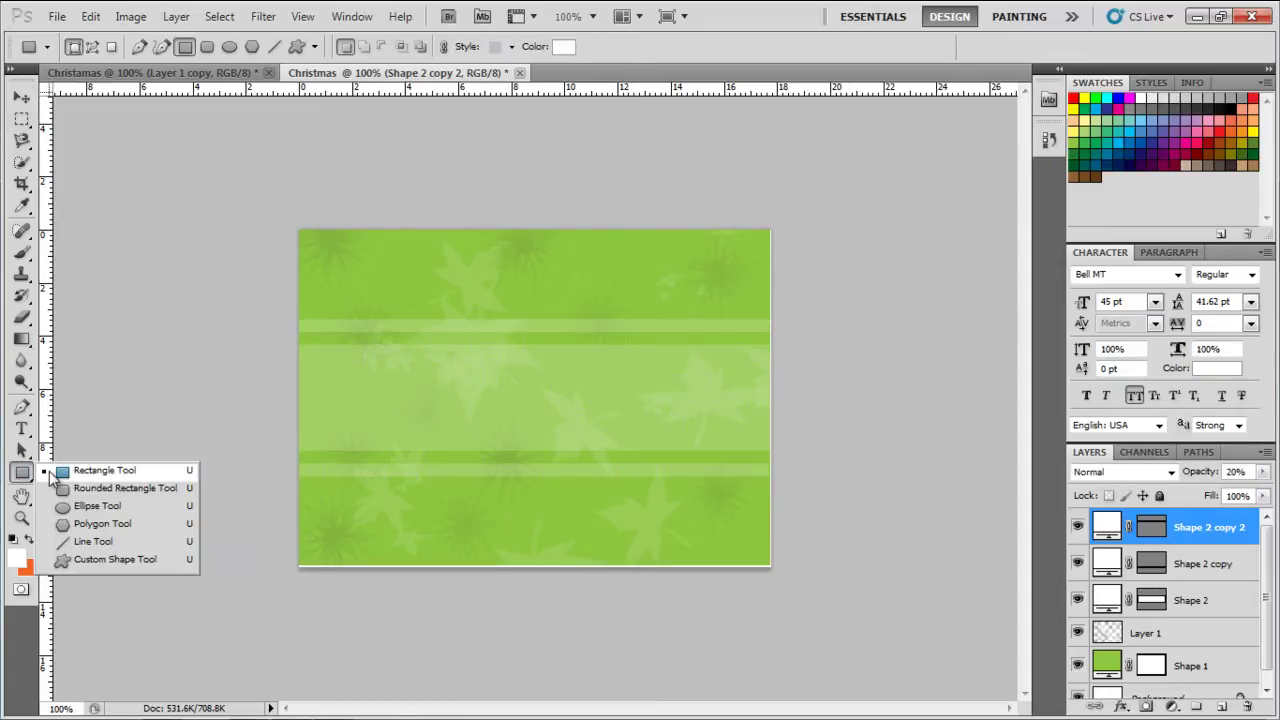
click(51, 474)
key(ctrl+apostrophe)
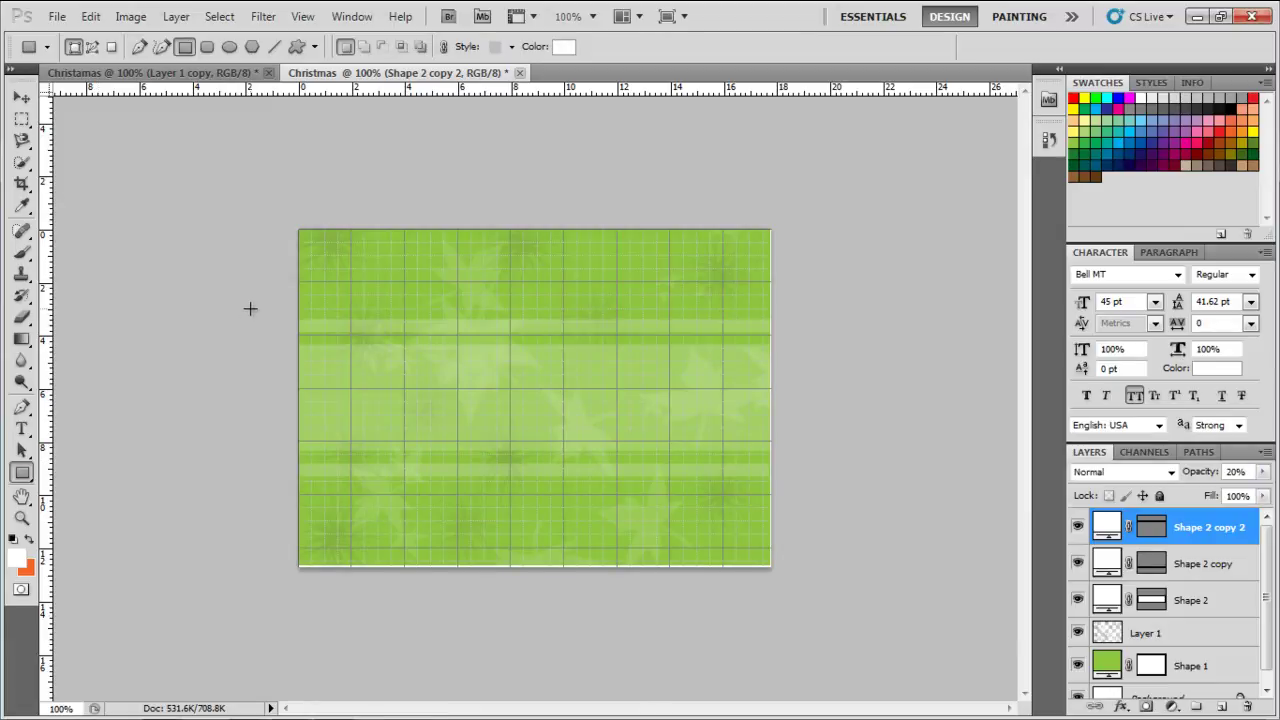
drag(352, 230, 362, 566)
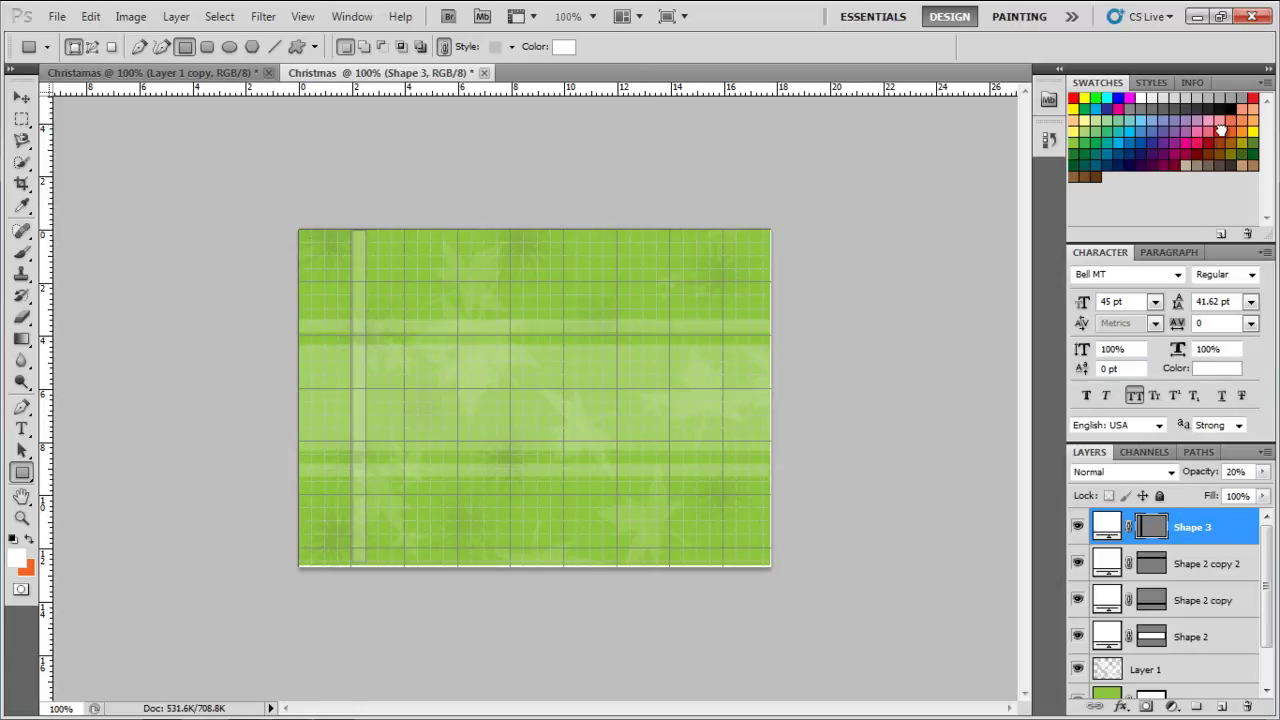
click(1226, 121)
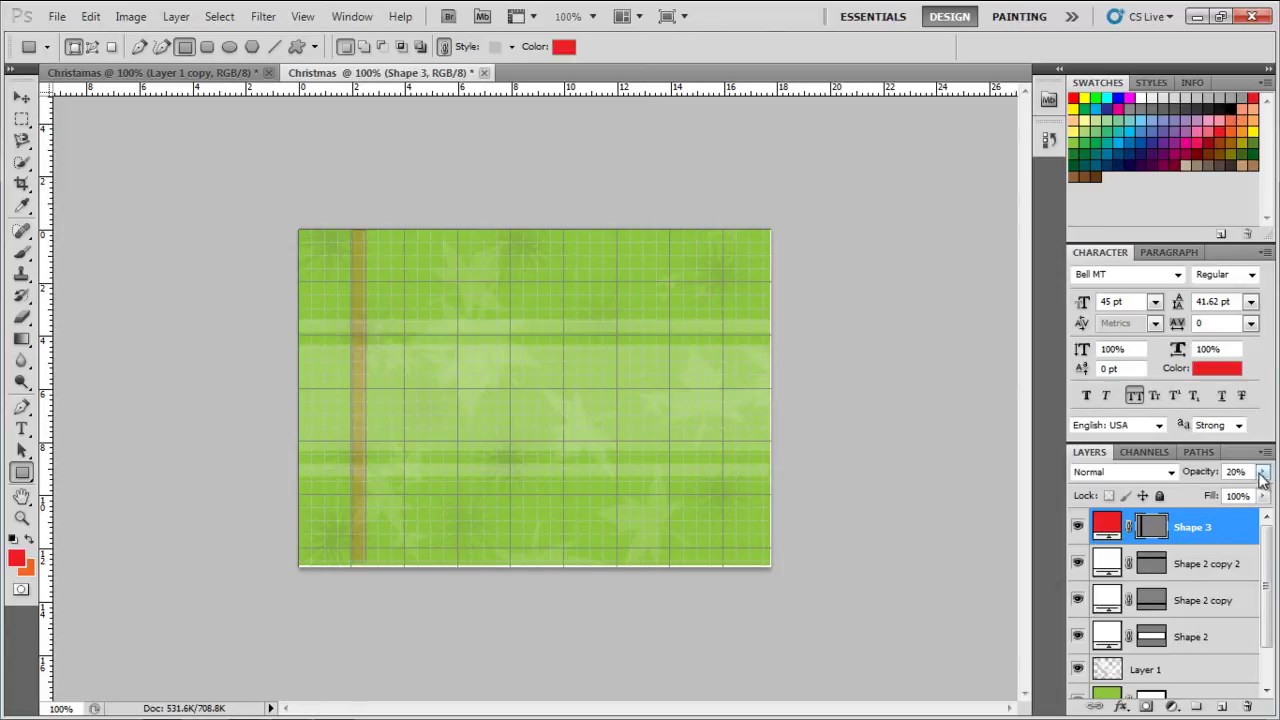
drag(1193, 473, 1189, 474)
text(00)
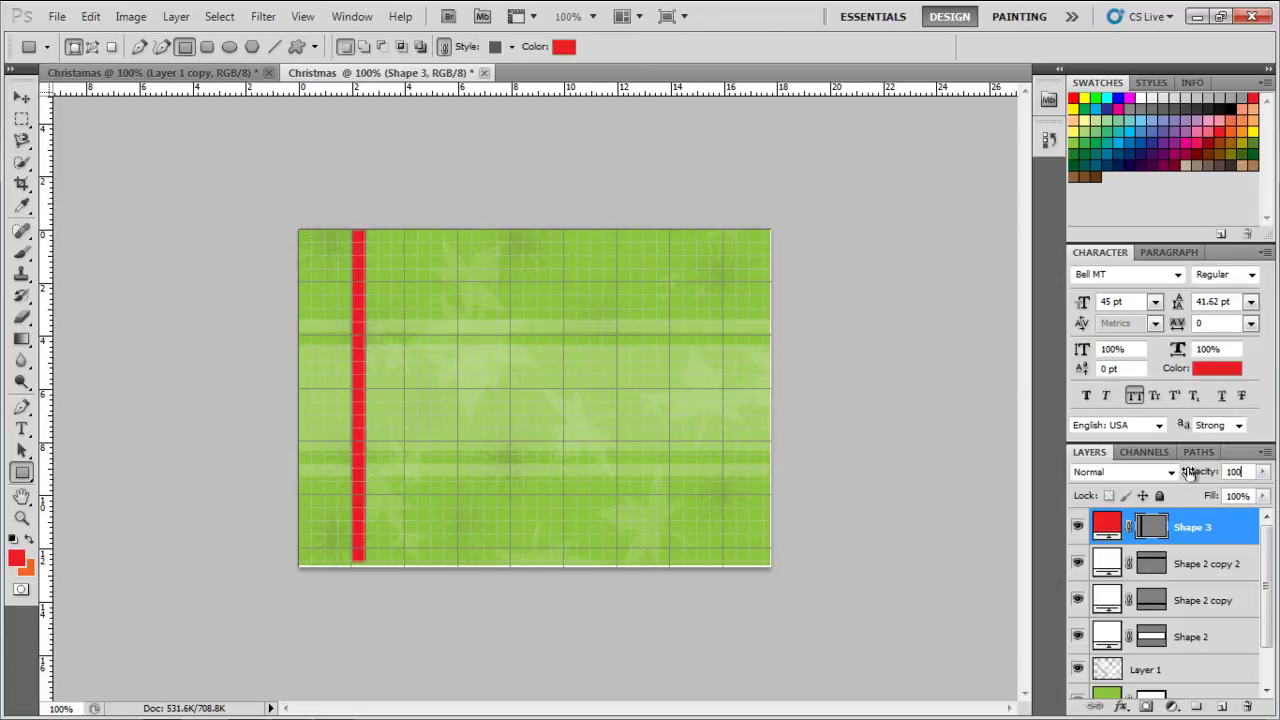
key(Return)
Place a copy of the red stripe near the card's right edge and hide the grid.
key(v)
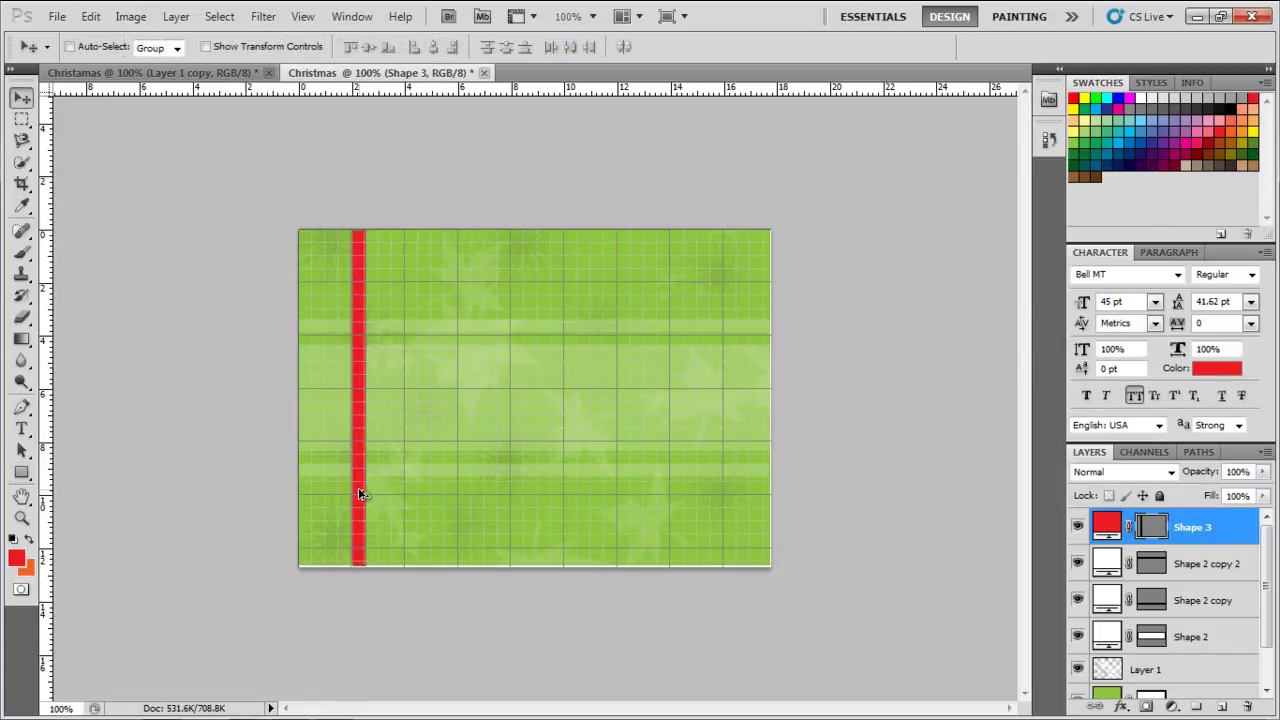
drag(360, 491, 715, 492)
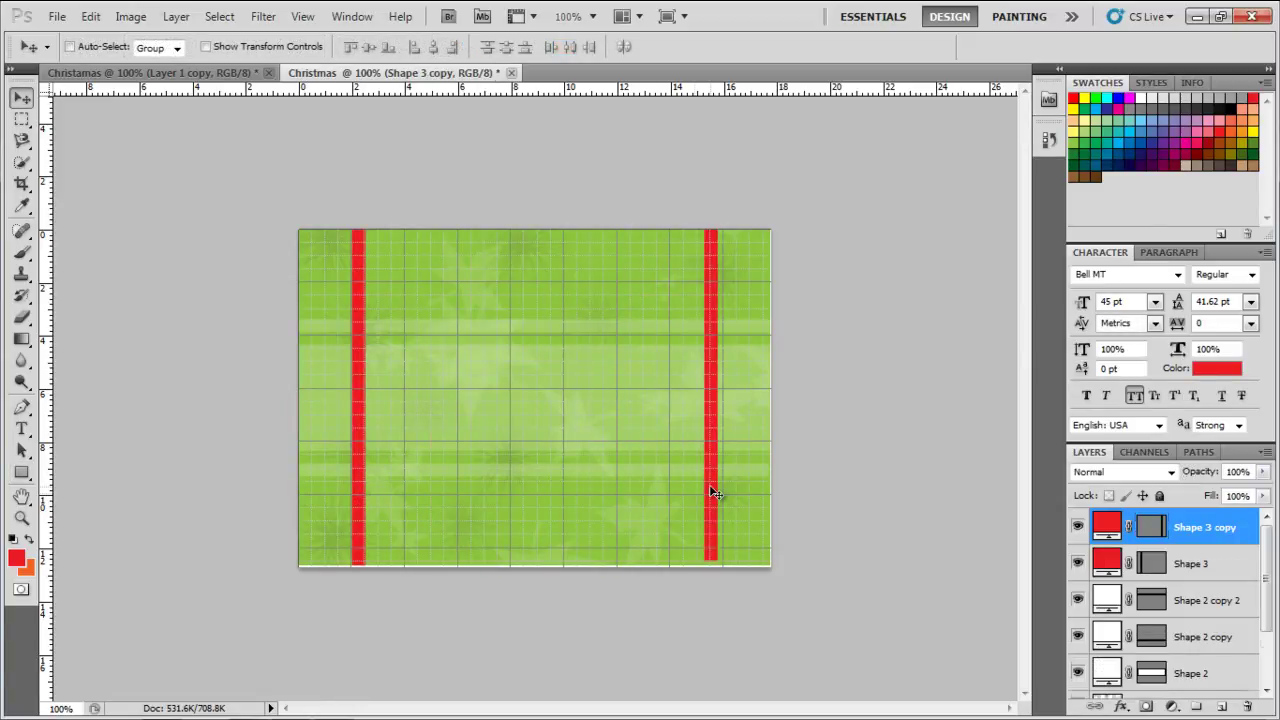
key(ctrl+apostrophe)
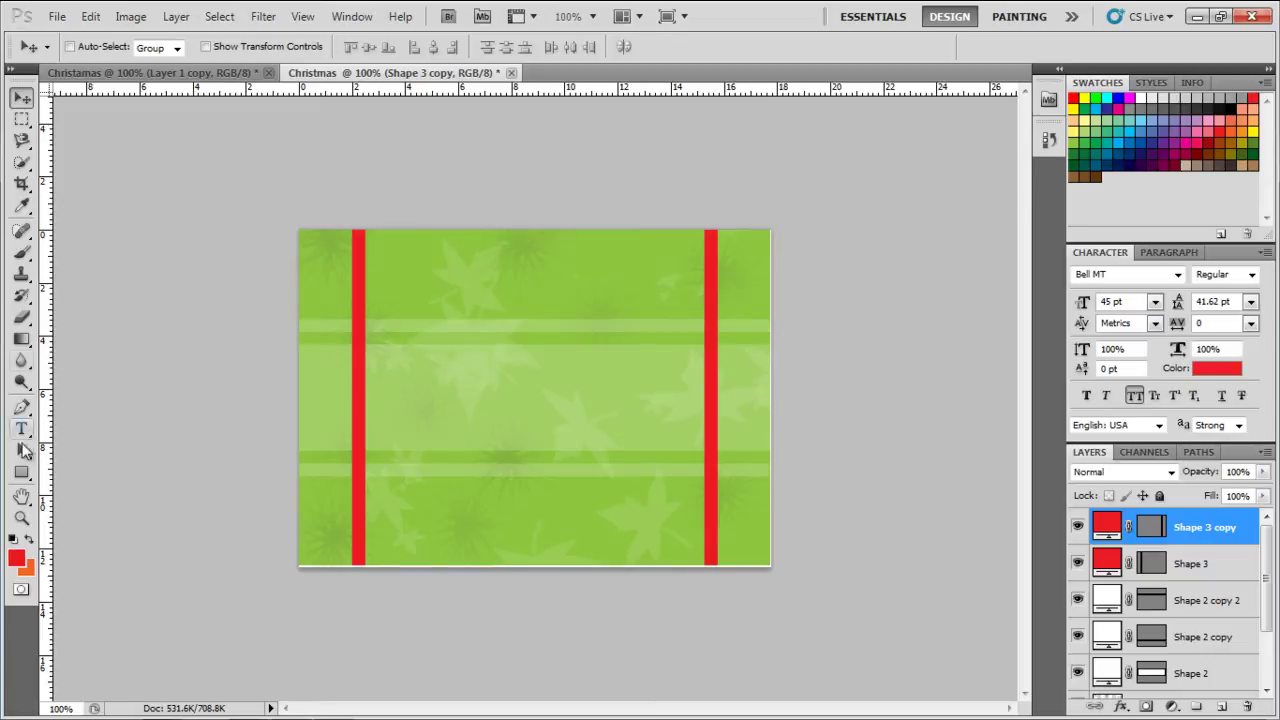
Draw a tall narrow dark violet stripe and set it against the left red stripe.
drag(22, 472, 57, 471)
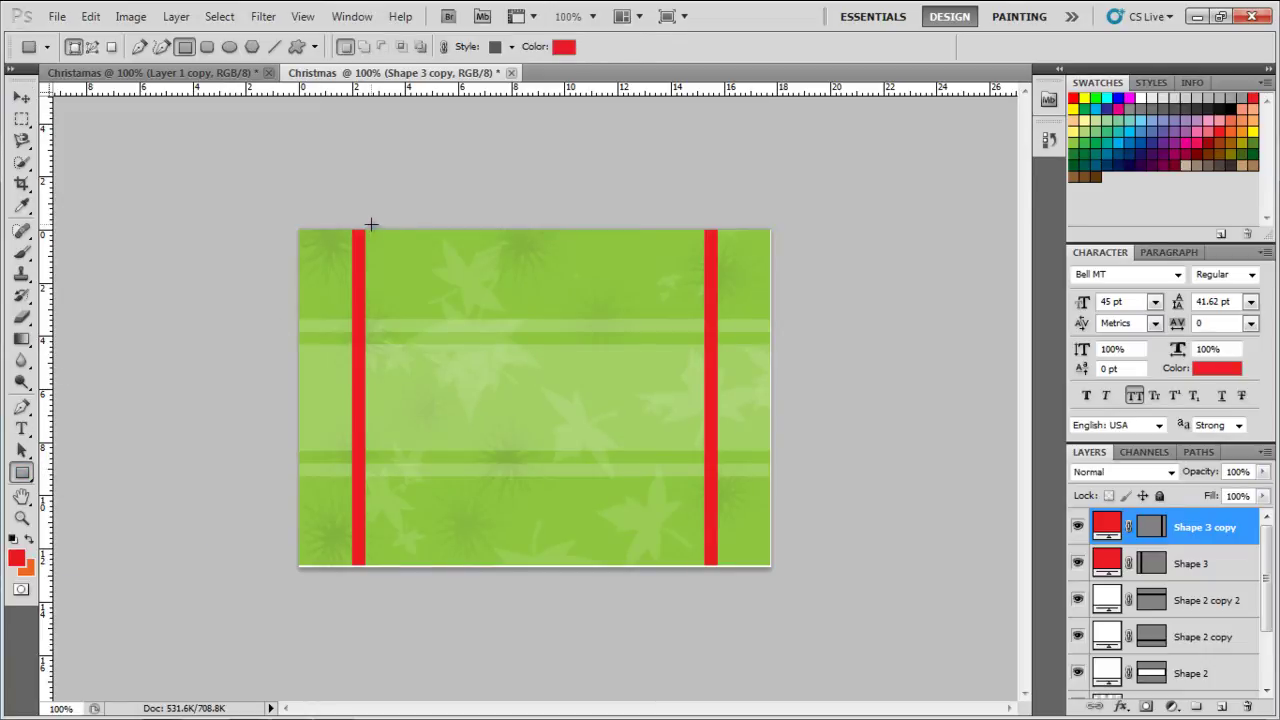
drag(371, 222, 375, 566)
key(v)
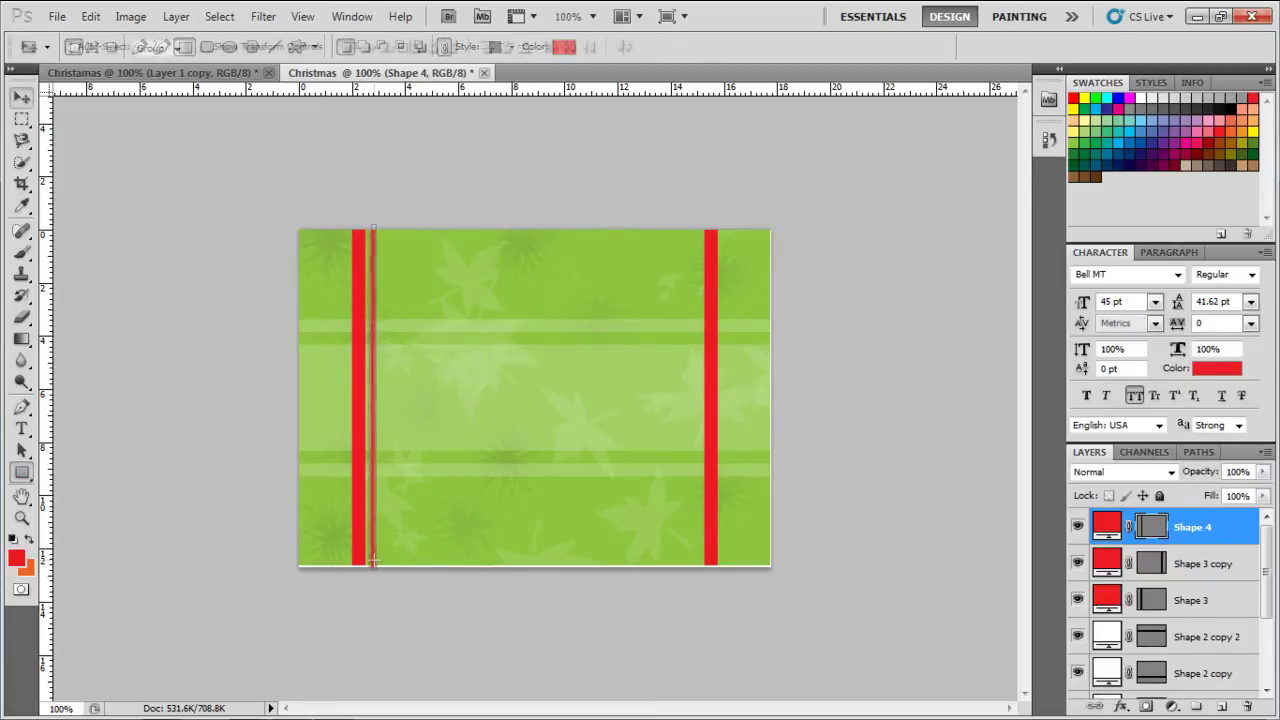
click(1170, 148)
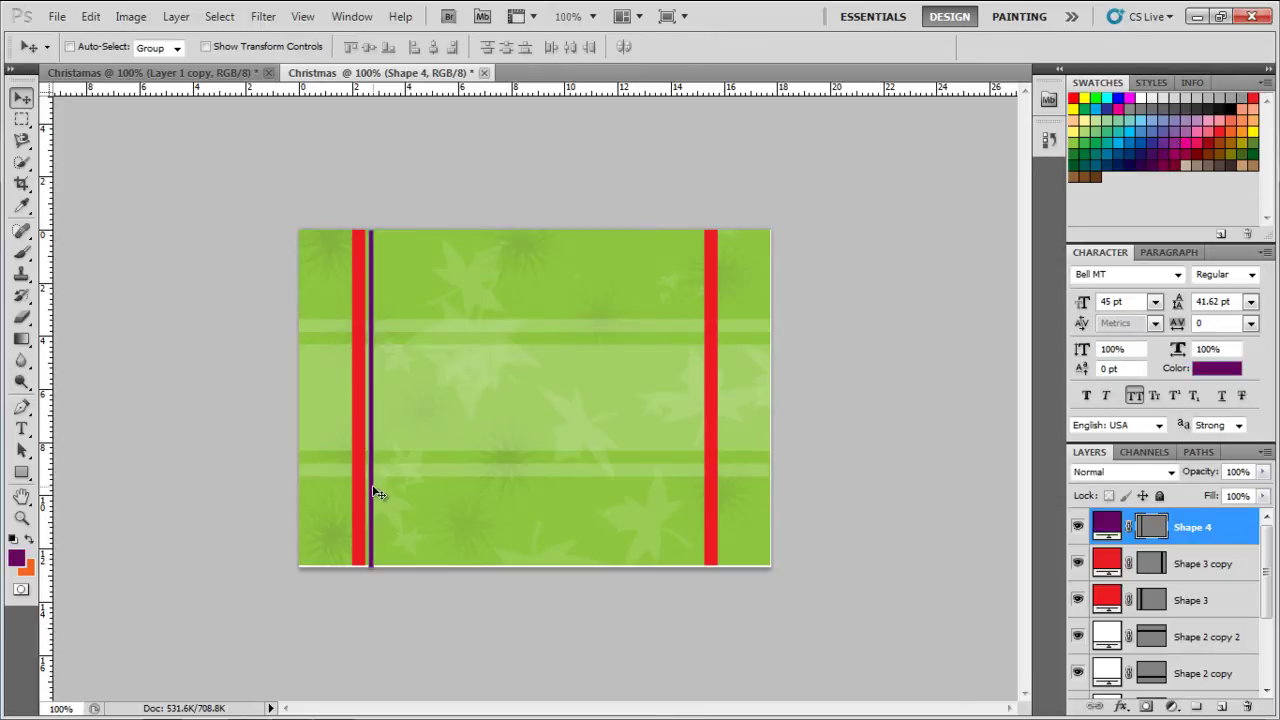
drag(374, 487, 419, 490)
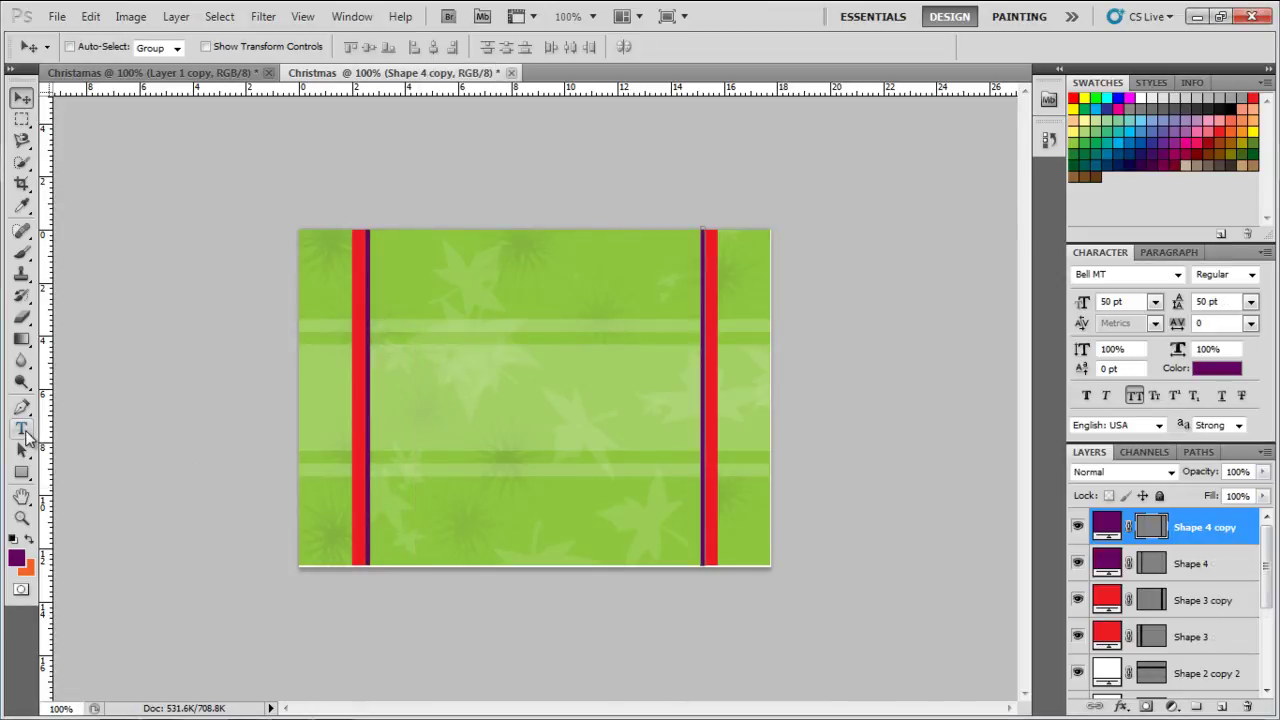
Type 'MERRY' and 'CHRISTMAS' on two lines across the middle; name the layer 'merry christmas'.
click(24, 429)
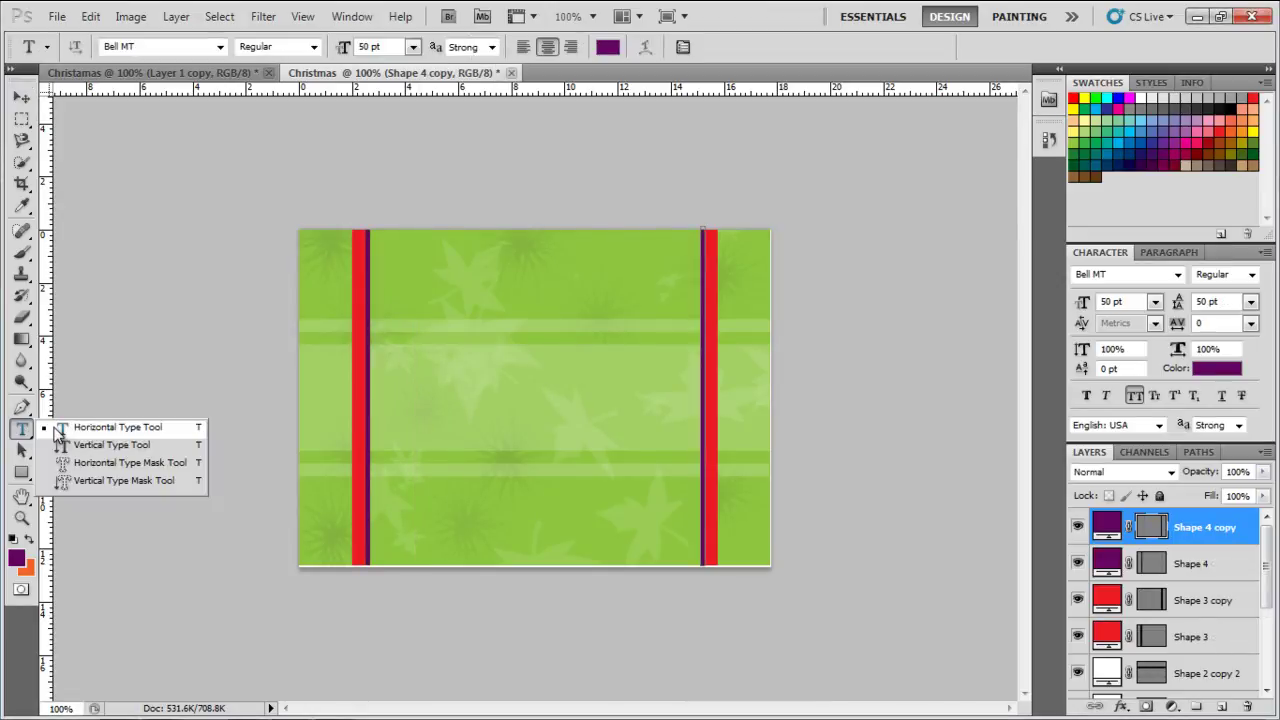
click(60, 428)
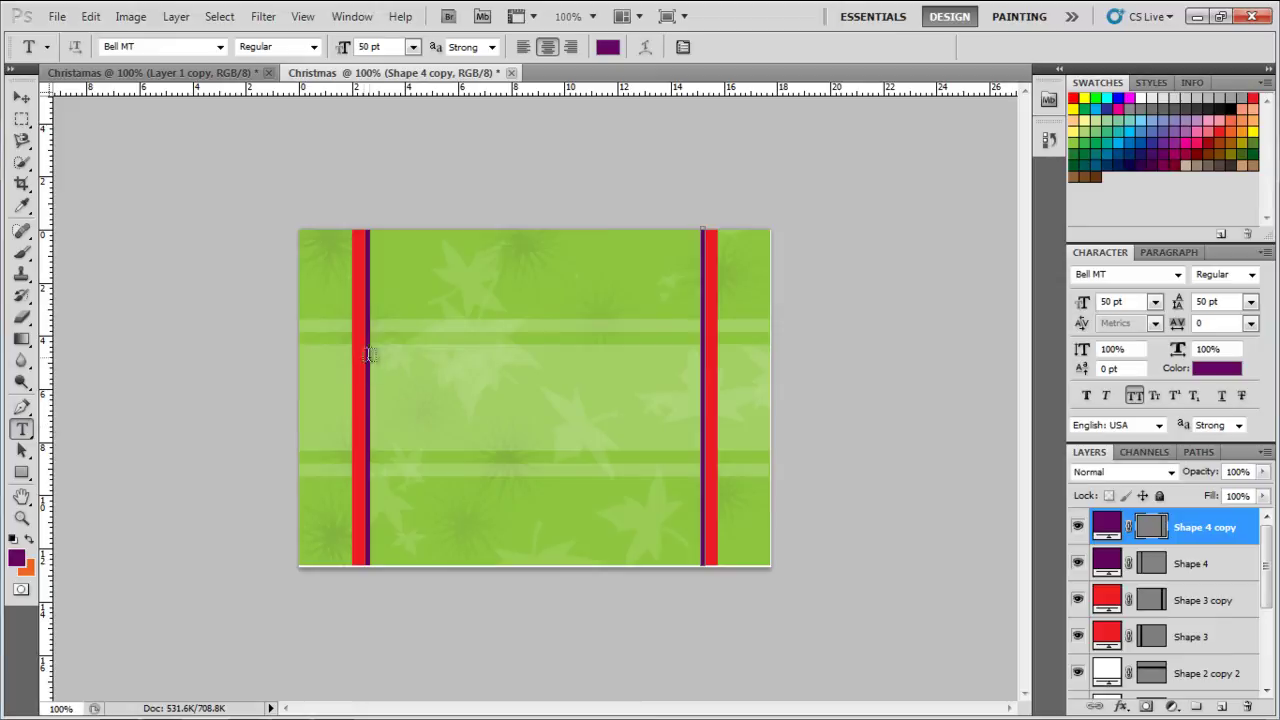
drag(370, 353, 700, 449)
text(MERRY)
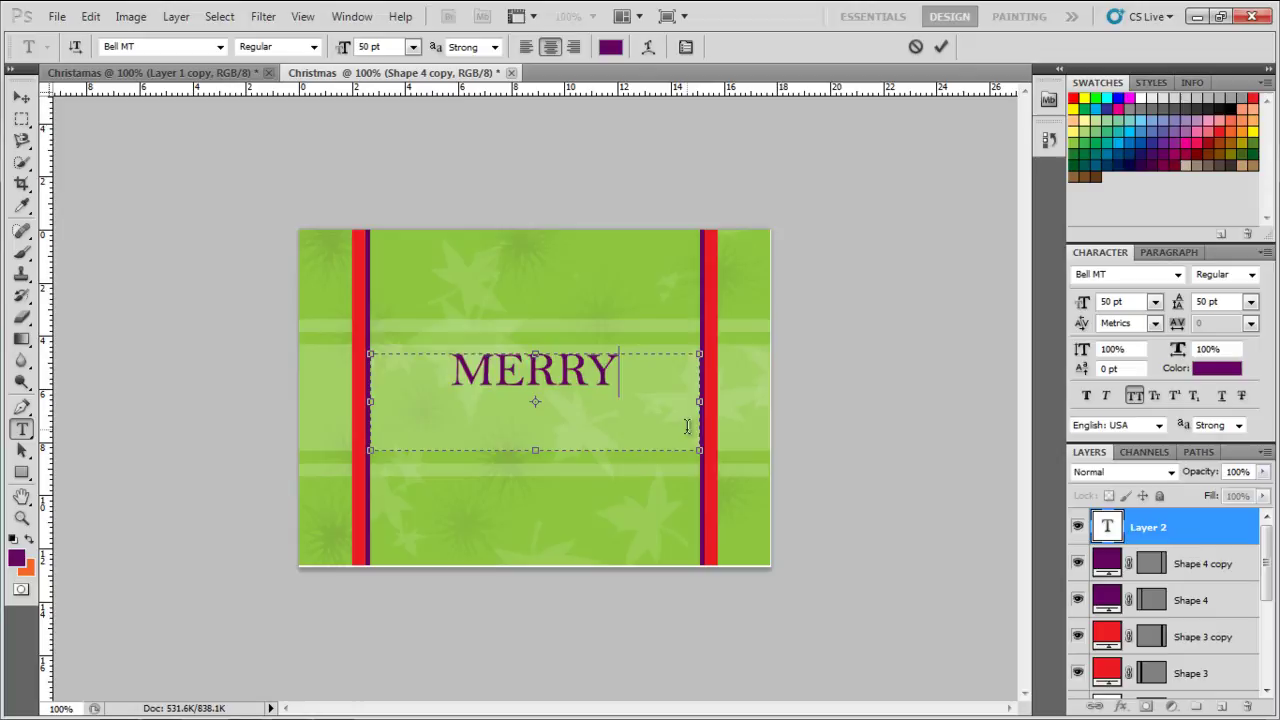
key(Return)
text(CHRI)
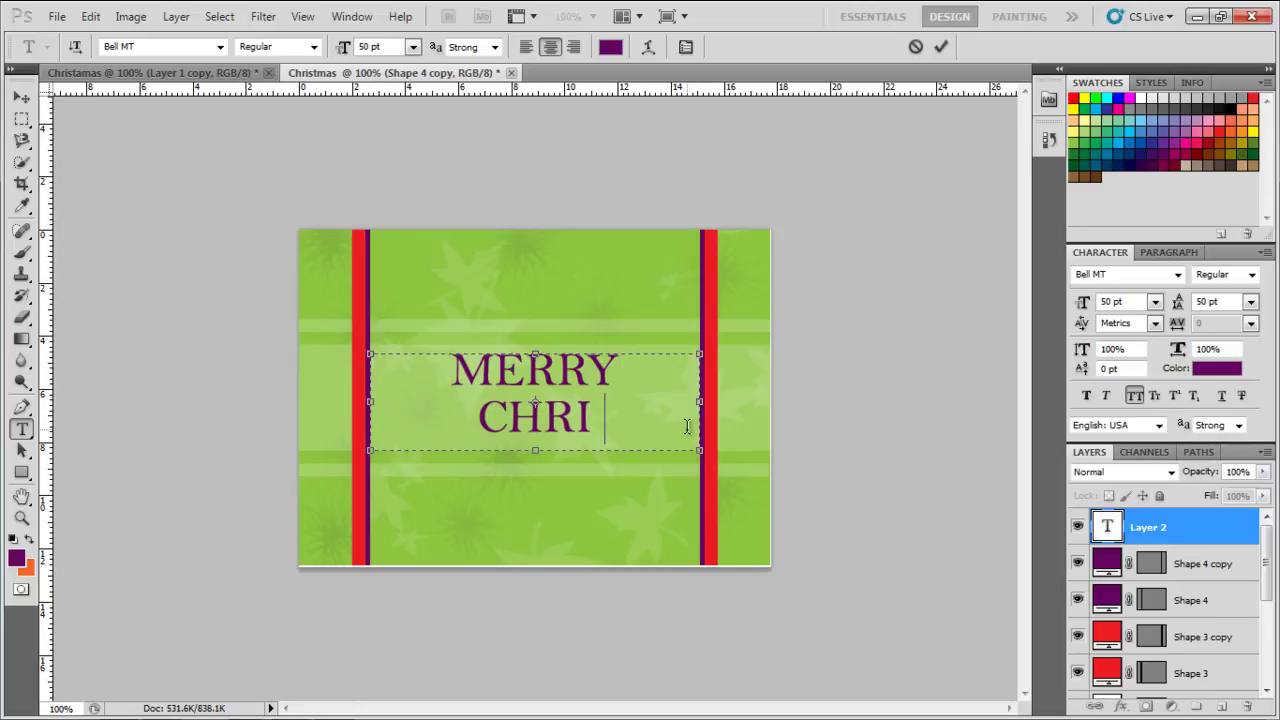
text(STMAS)
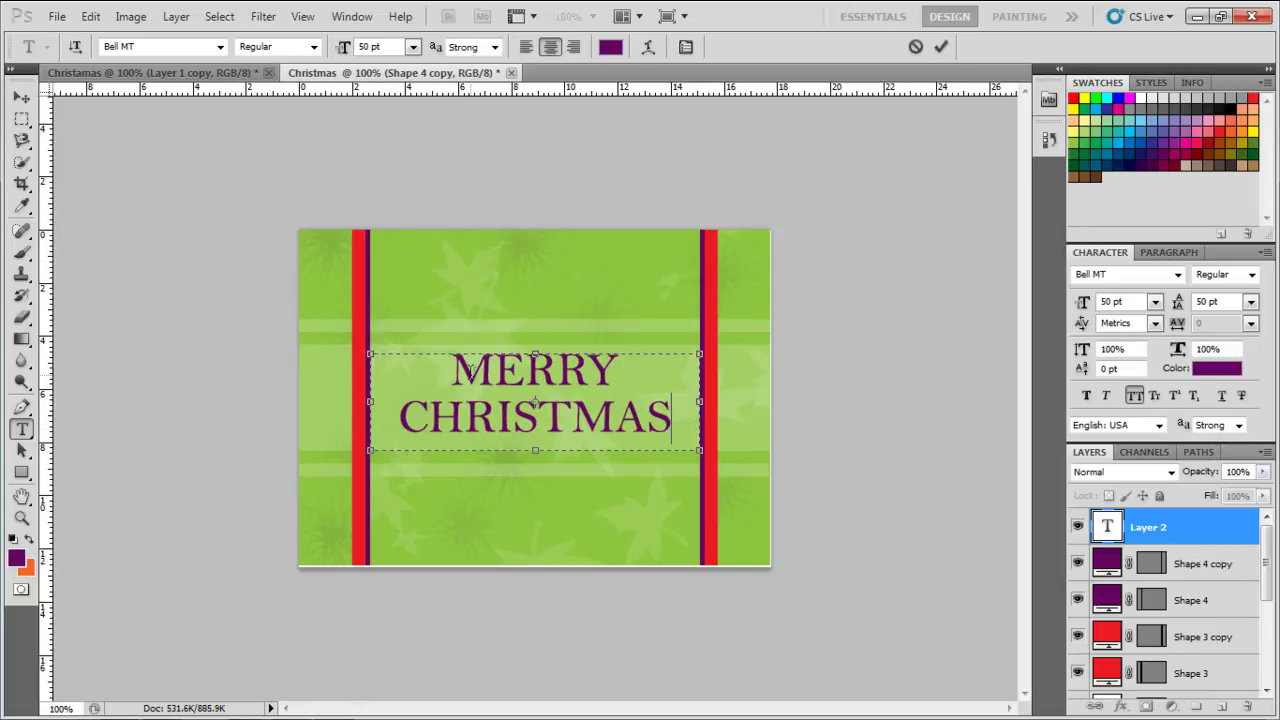
click(1203, 528)
double_click(1204, 528)
click(1240, 533)
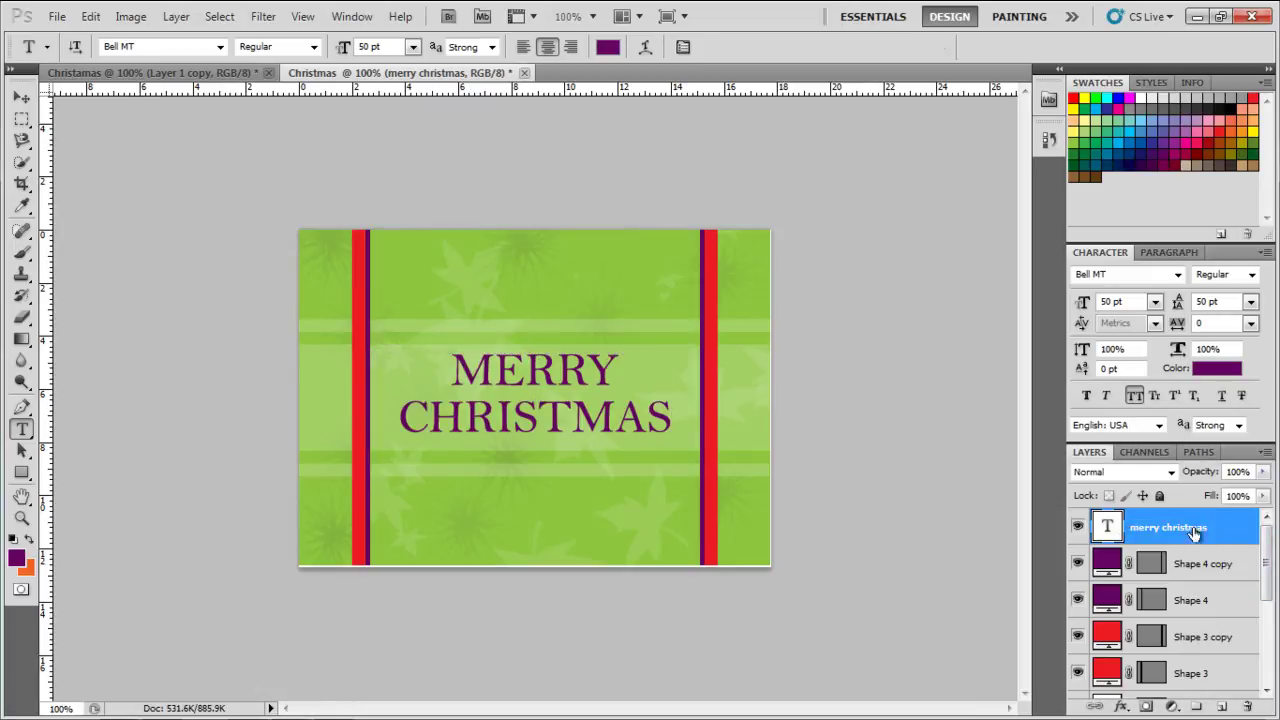
Apply an Outer Glow layer style to the violet 'MERRY CHRISTMAS' text layer, leaving Inner Glow off.
double_click(1240, 533)
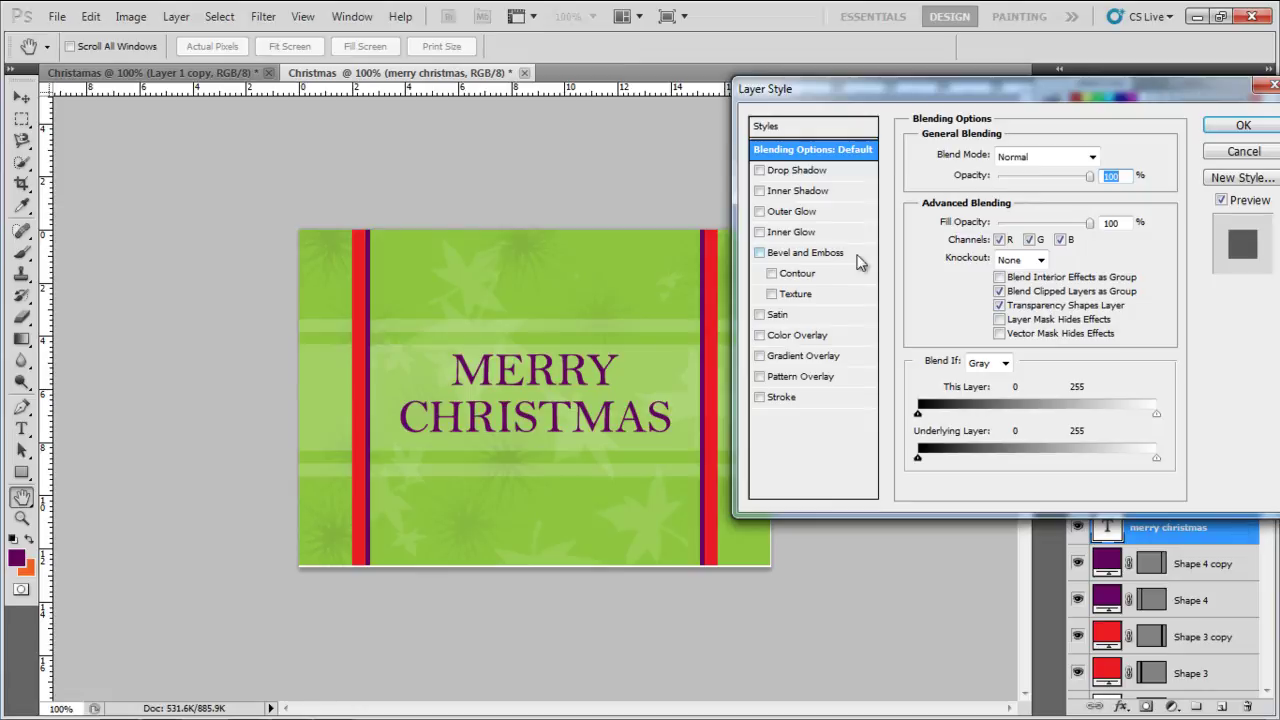
click(759, 232)
click(759, 232)
click(759, 211)
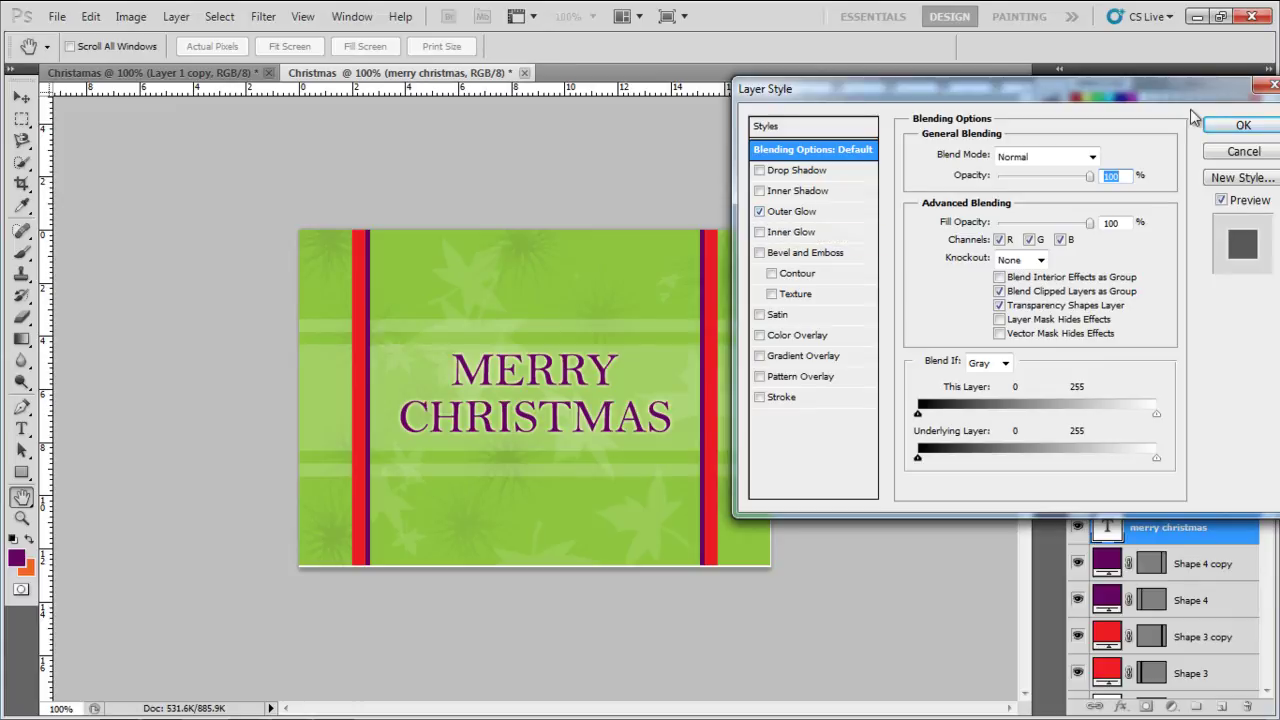
click(1238, 127)
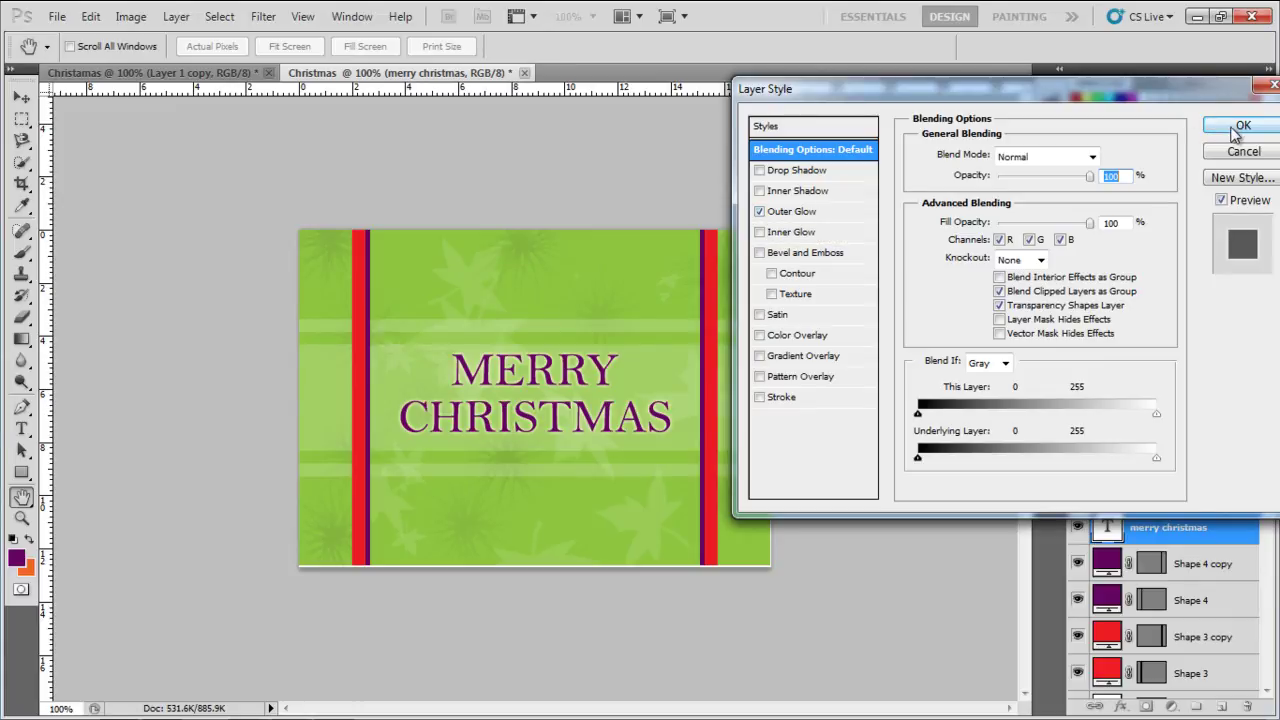